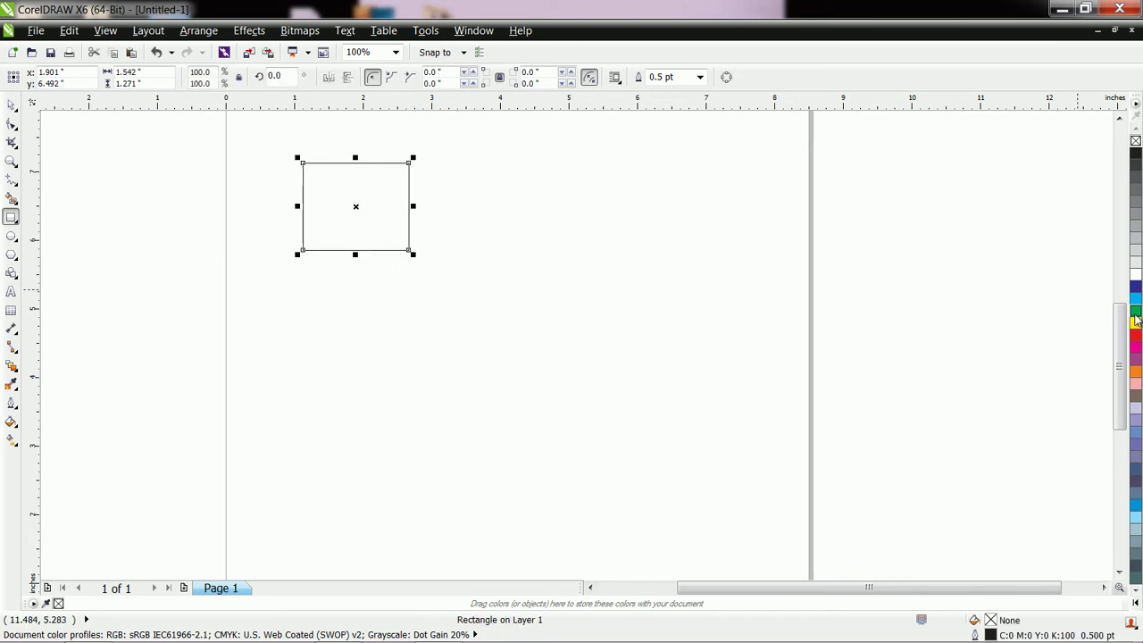
- Fill the selected rectangle with the teal shade C:73 M:0 Y:40 K:0 of the green palette colour
left_click(1135, 314)
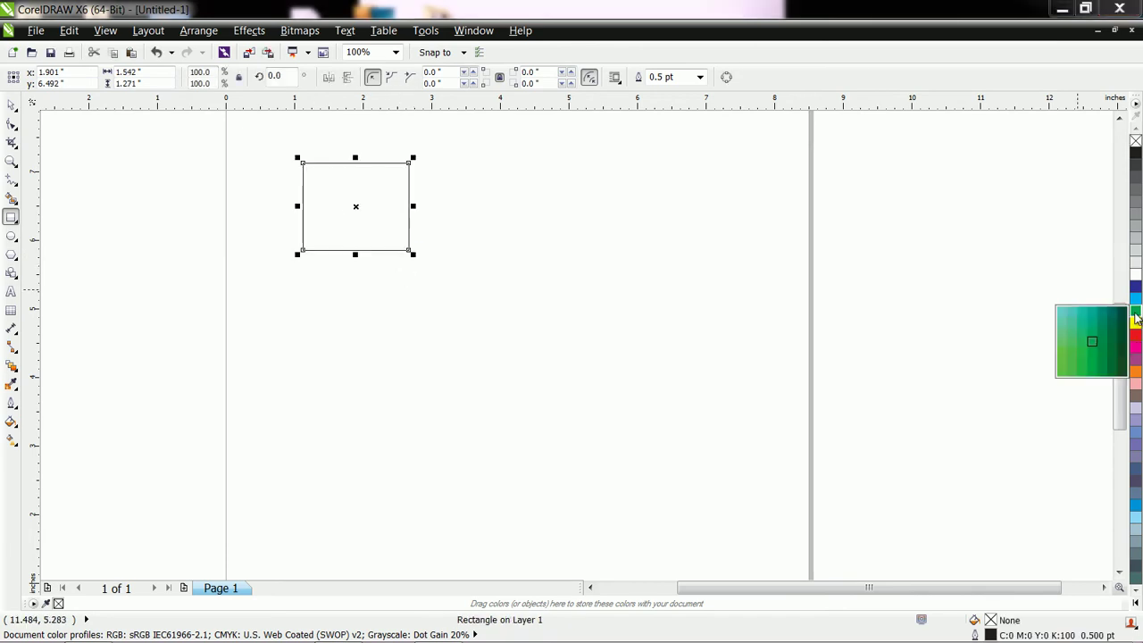
left_click(1089, 317)
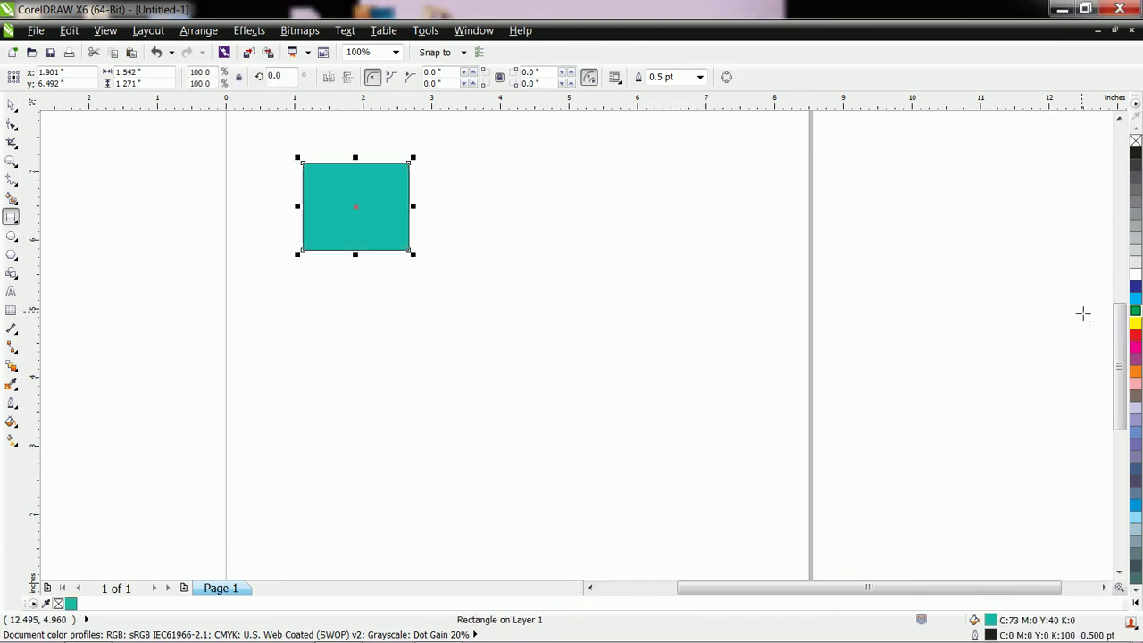
- Draw an ellipse about 1.05 by 0.93 inches on the page, beyond the rectangle's right side
left_click(11, 236)
left_click(31, 237)
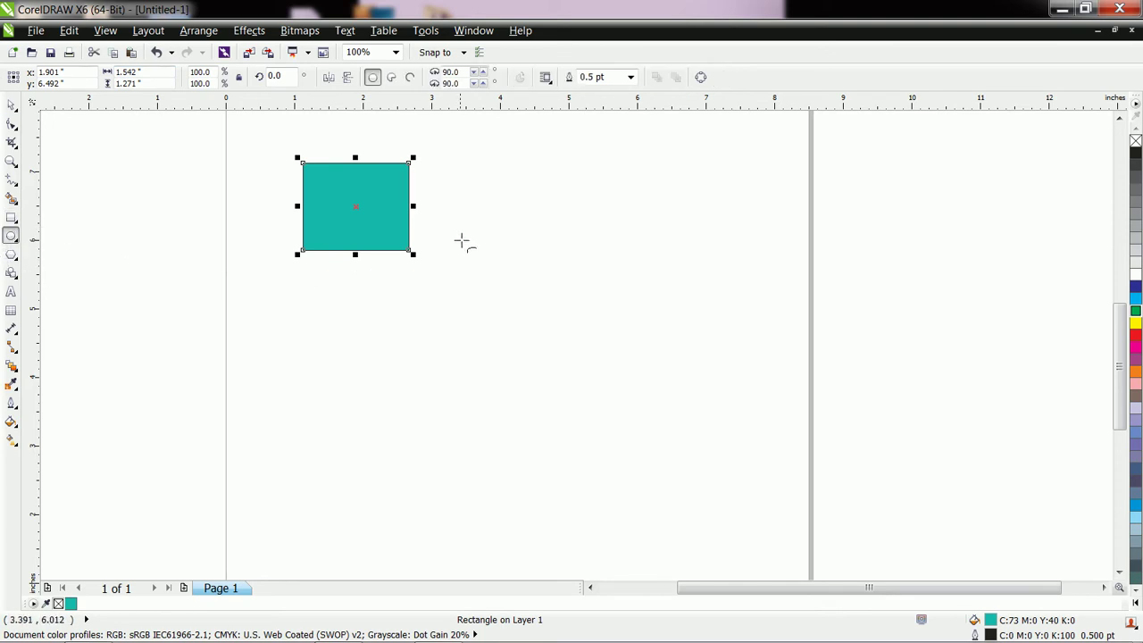
left_click_drag(571, 183, 644, 254)
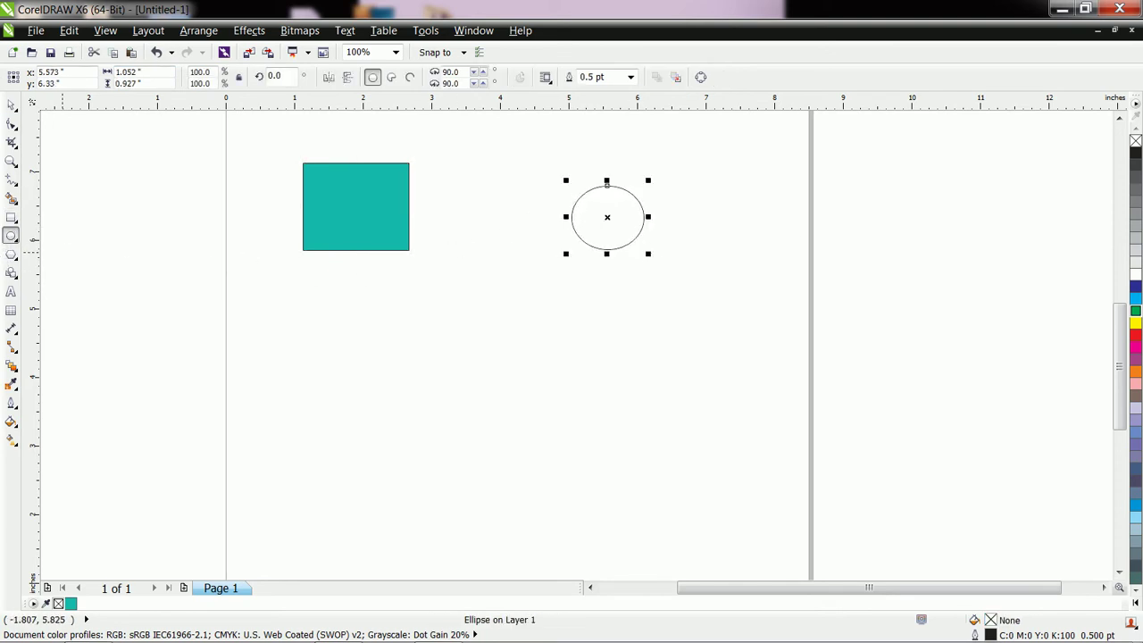
- Draw a right-pointing arrow about 1.21 by 0.85 inches and a parallelogram about 1.41 by 1.24 inches below the rectangle and ellipse
left_click(13, 279)
left_click(54, 294)
left_click_drag(431, 336, 516, 394)
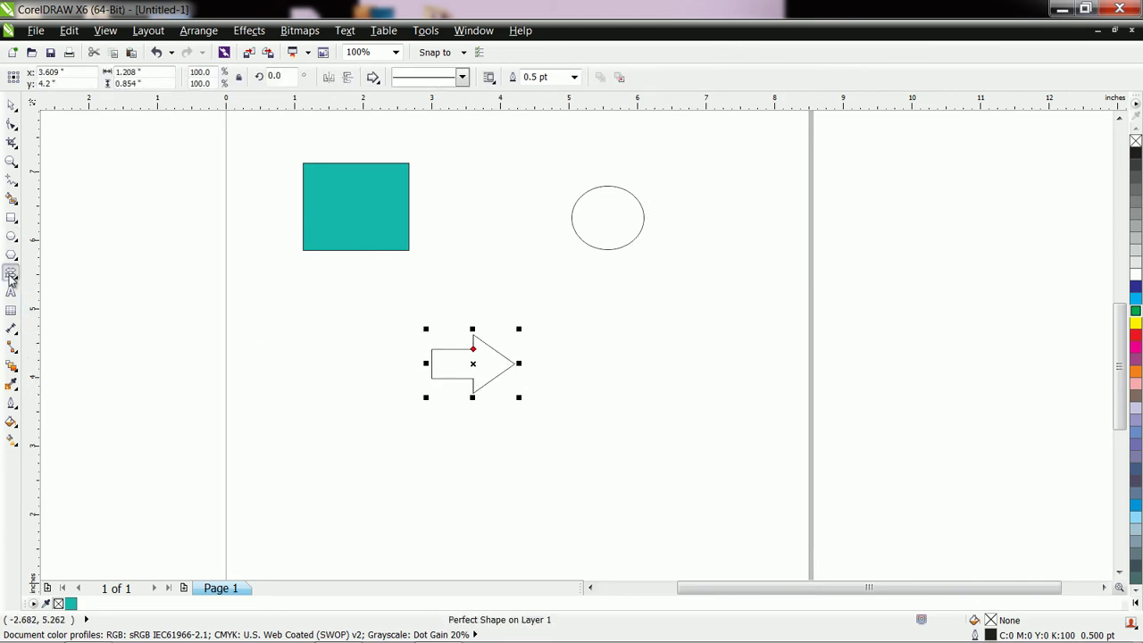
left_click(11, 277)
left_click(65, 312)
left_click_drag(615, 286, 716, 376)
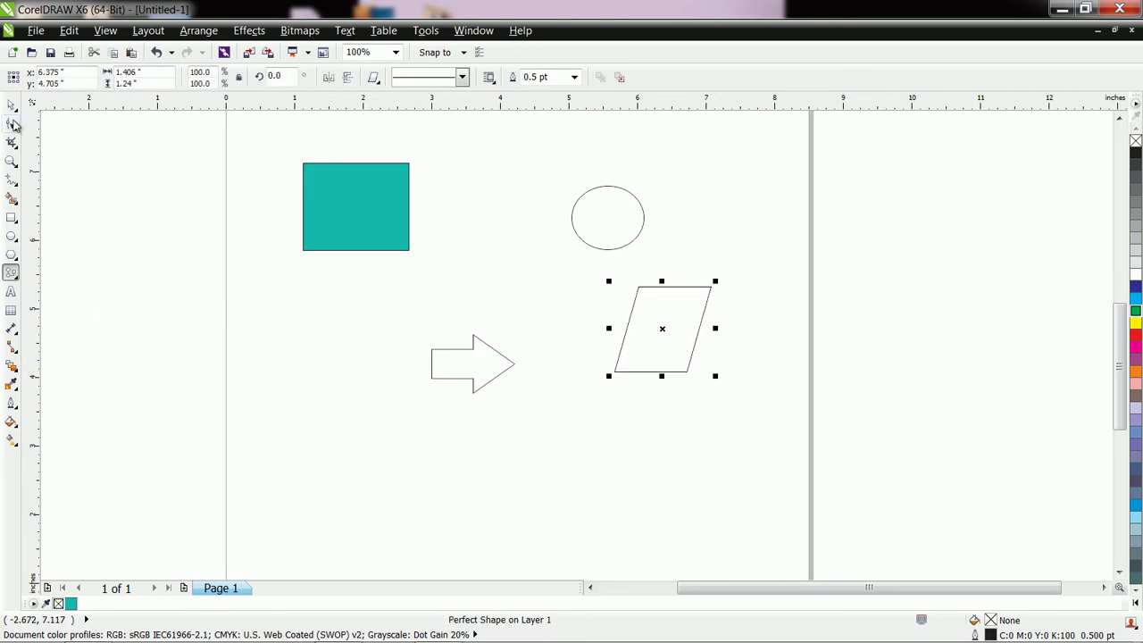
- Sample the rectangle's teal with the Color Eyedropper and apply it to the ellipse, parallelogram and arrow
left_click(11, 104)
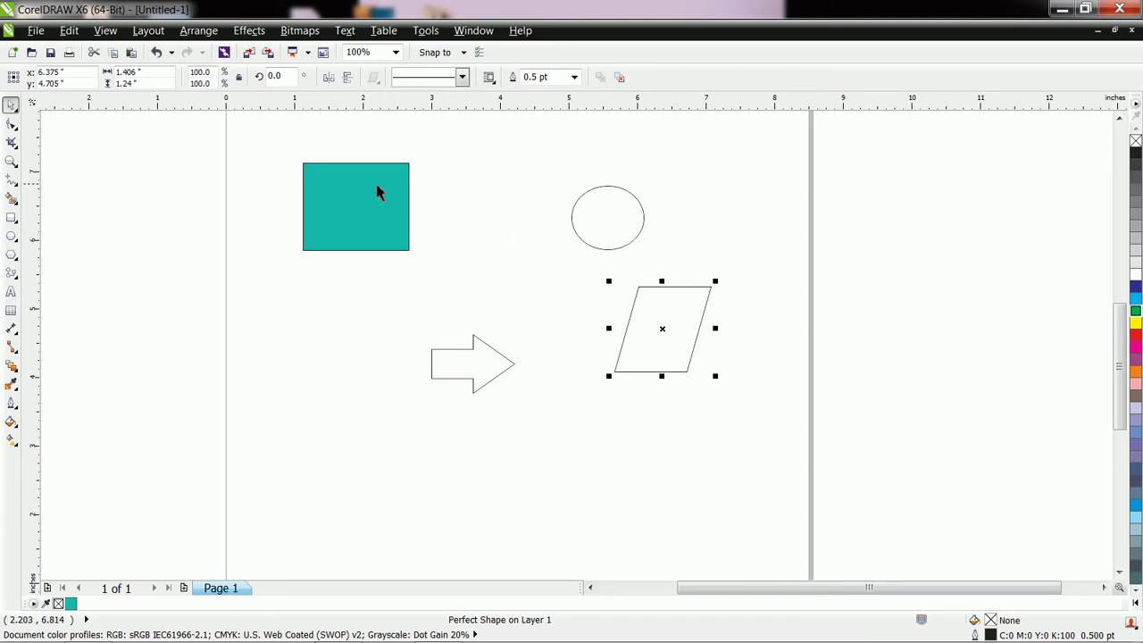
left_click(375, 215)
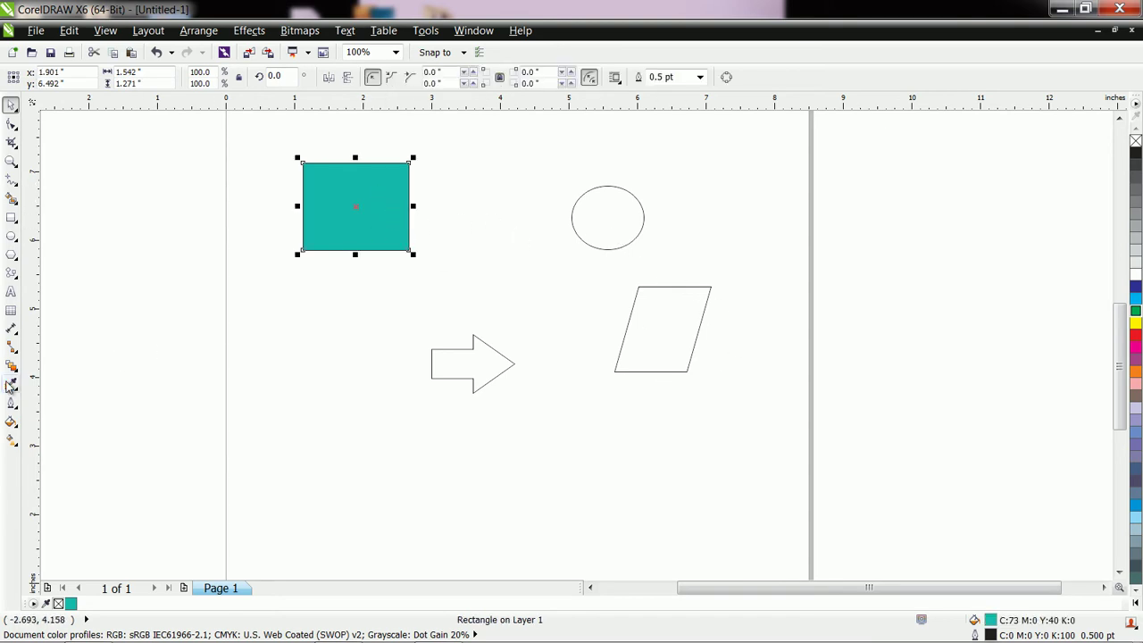
left_click(13, 370)
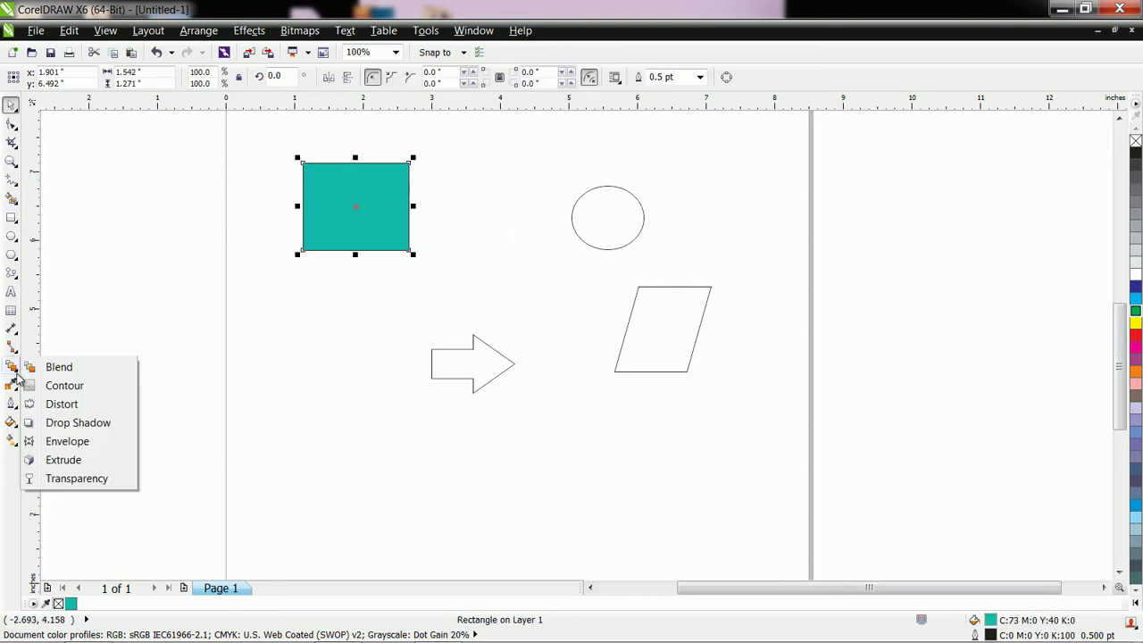
left_click(13, 384)
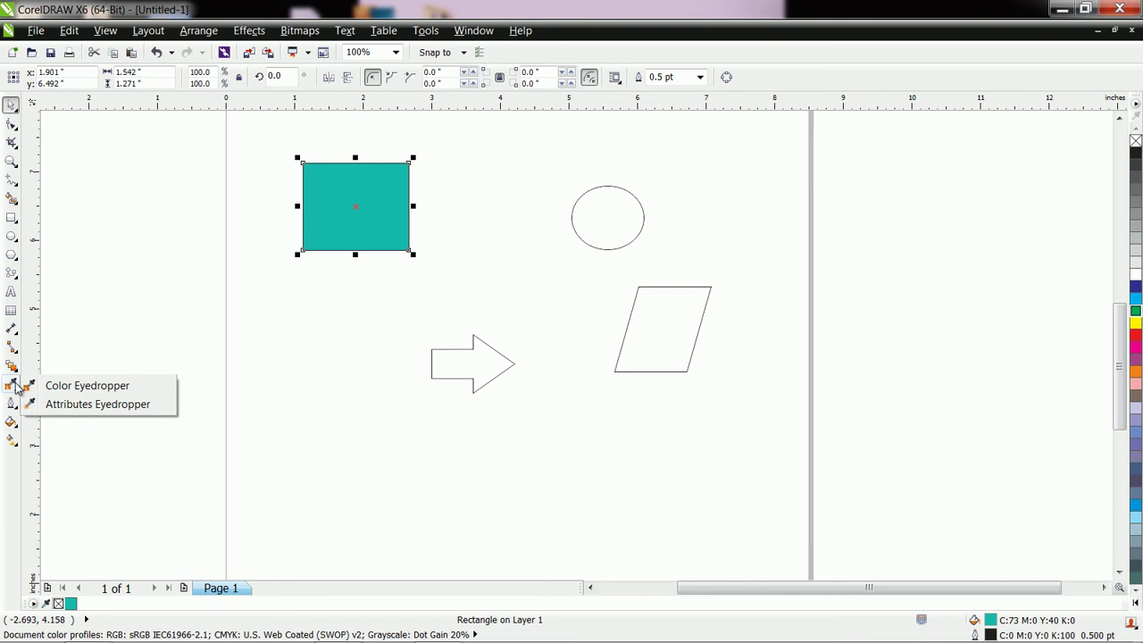
left_click(89, 386)
left_click(358, 203)
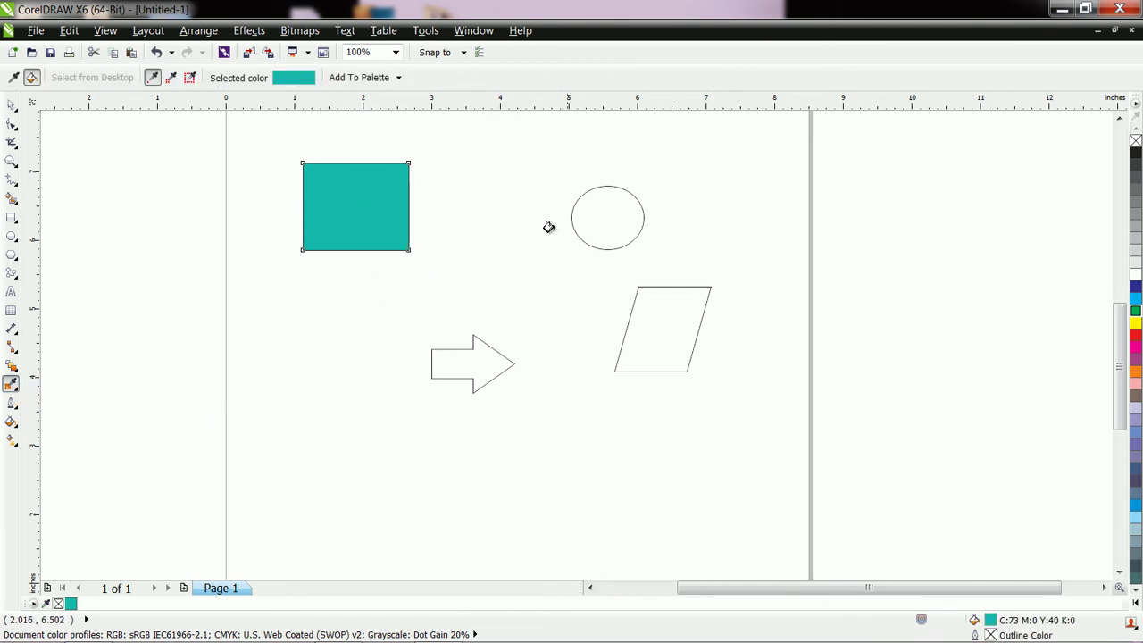
left_click(600, 218)
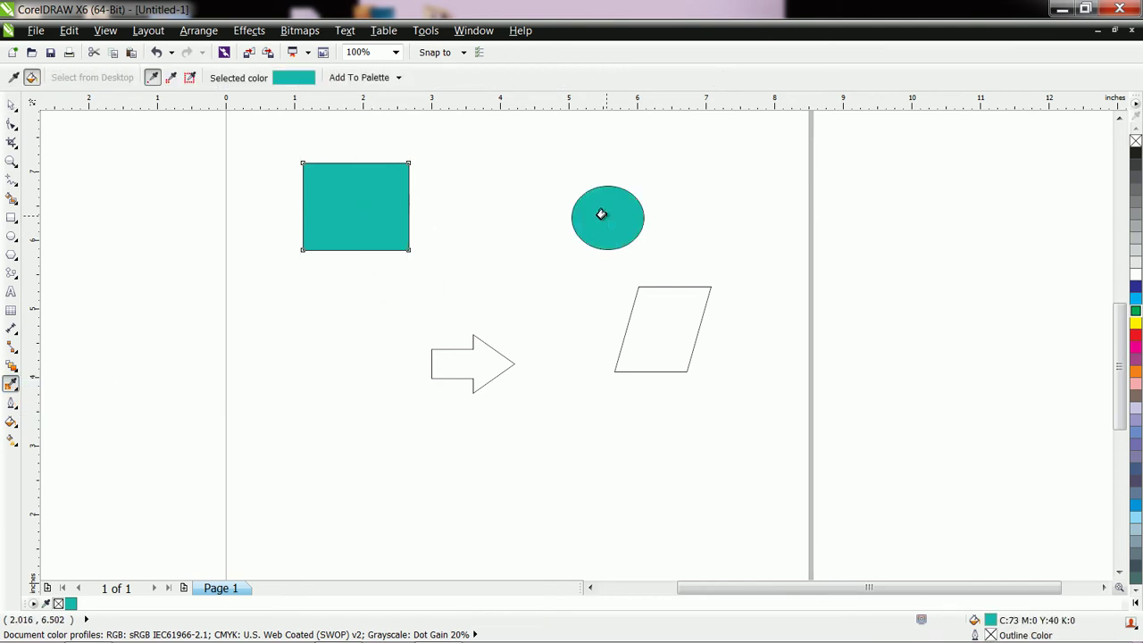
left_click(653, 308)
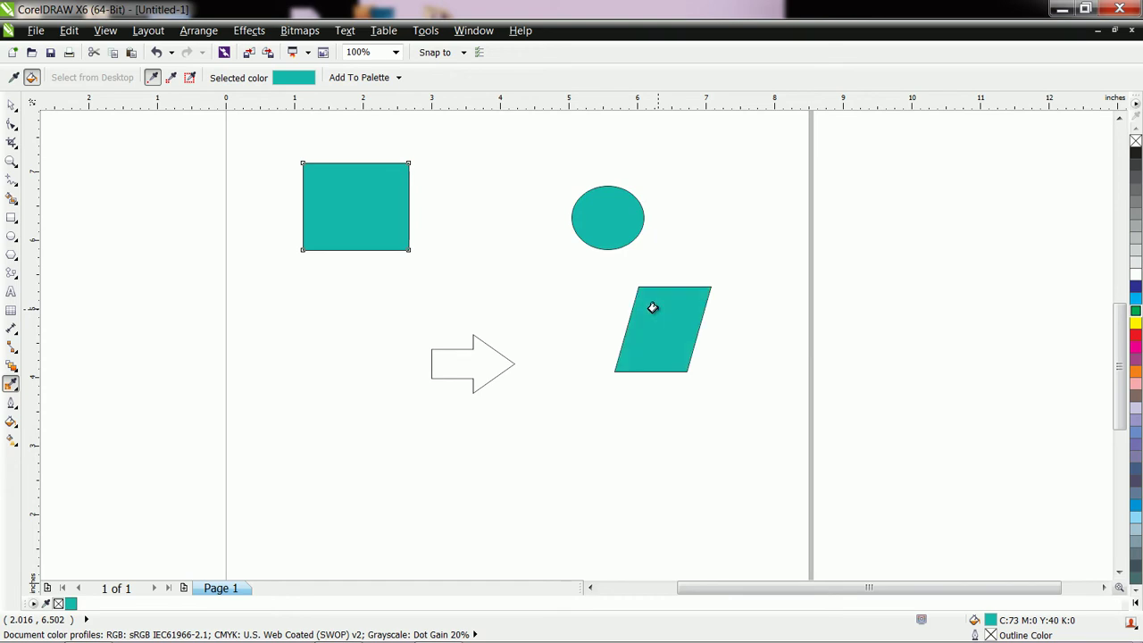
left_click(466, 353)
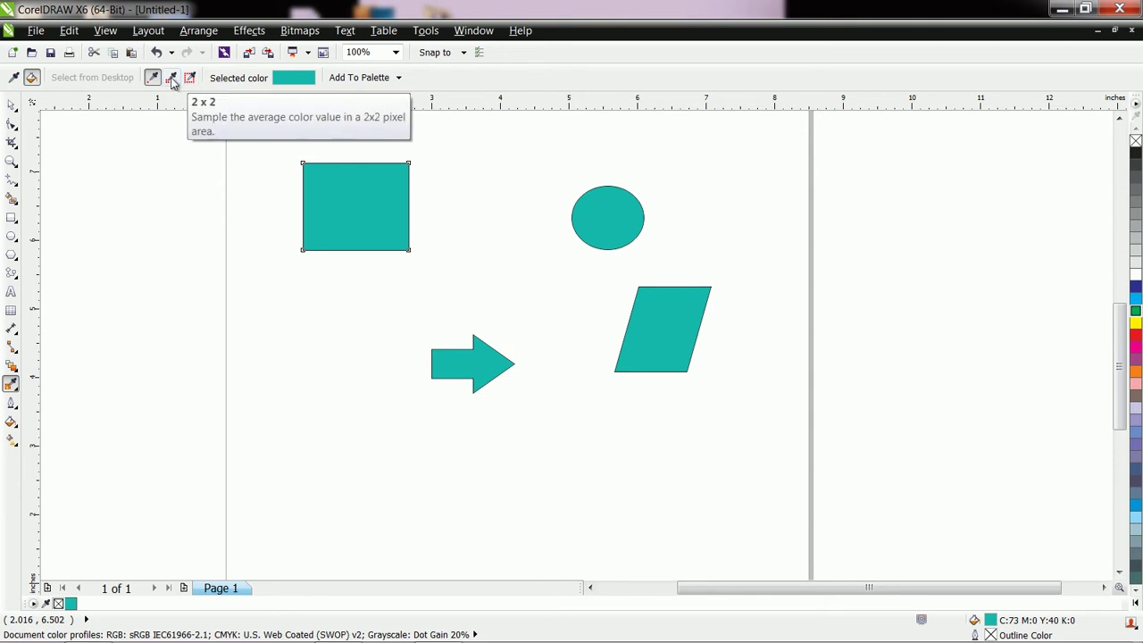
- Apply a diagonal linear fountain fill from teal to yellow, running from the rectangle's upper-left to its lower-right corner
left_click(9, 108)
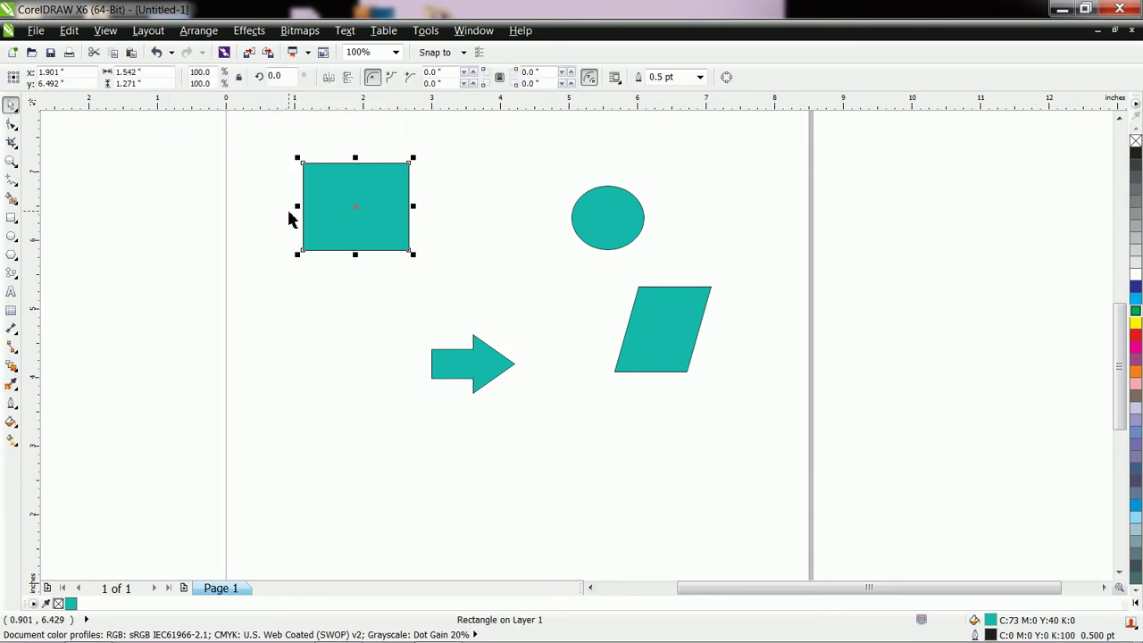
left_click(14, 441)
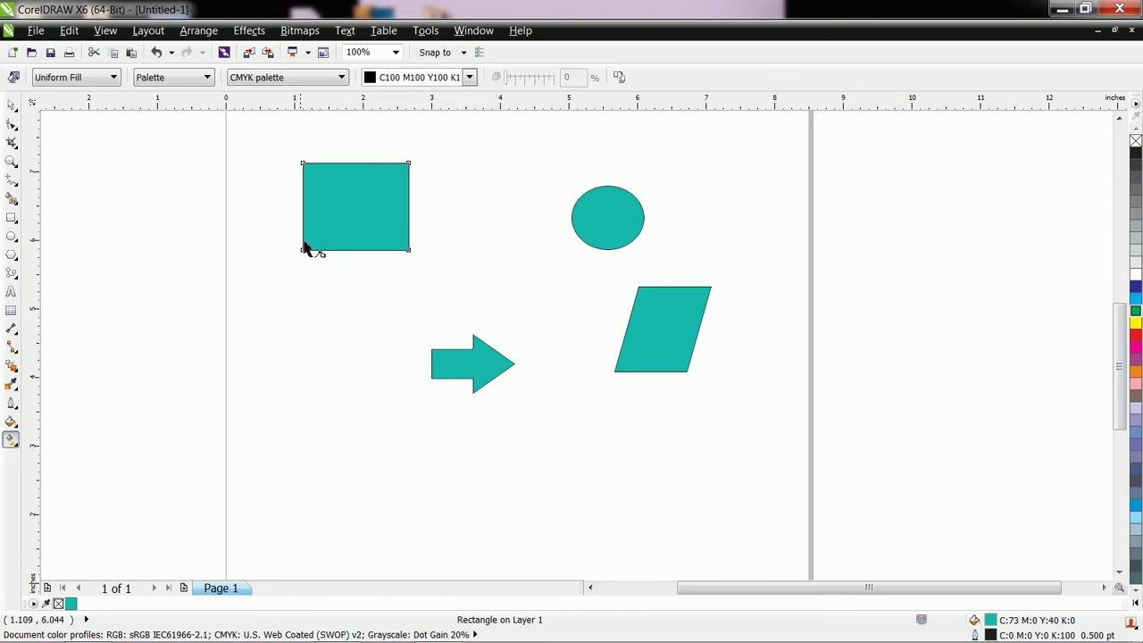
left_click_drag(324, 171, 403, 248)
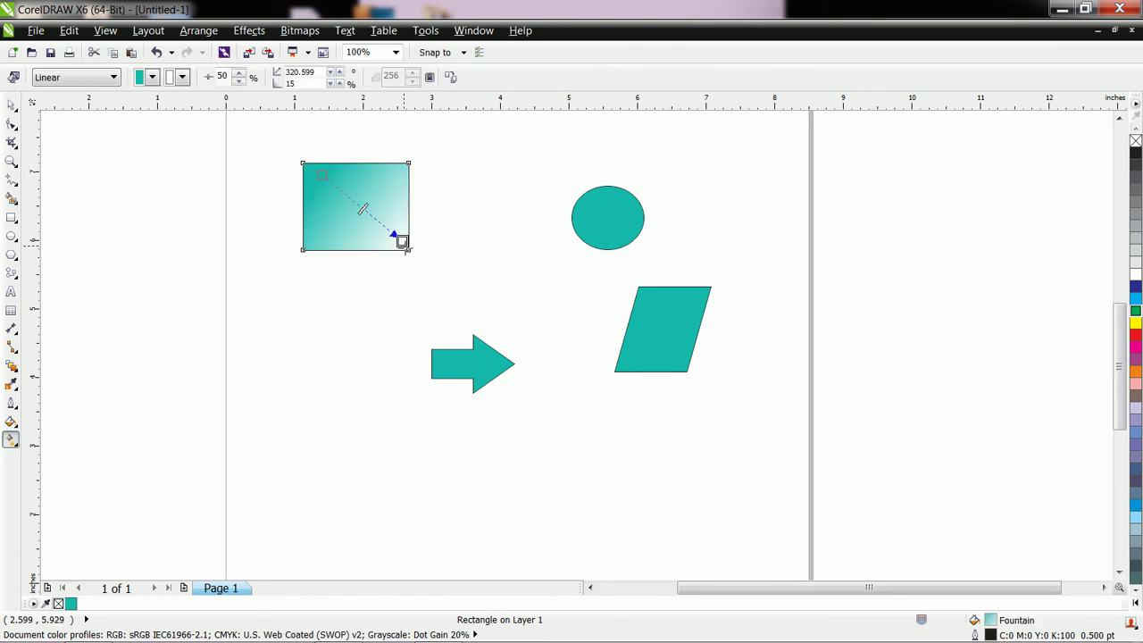
left_click(182, 77)
left_click(192, 105)
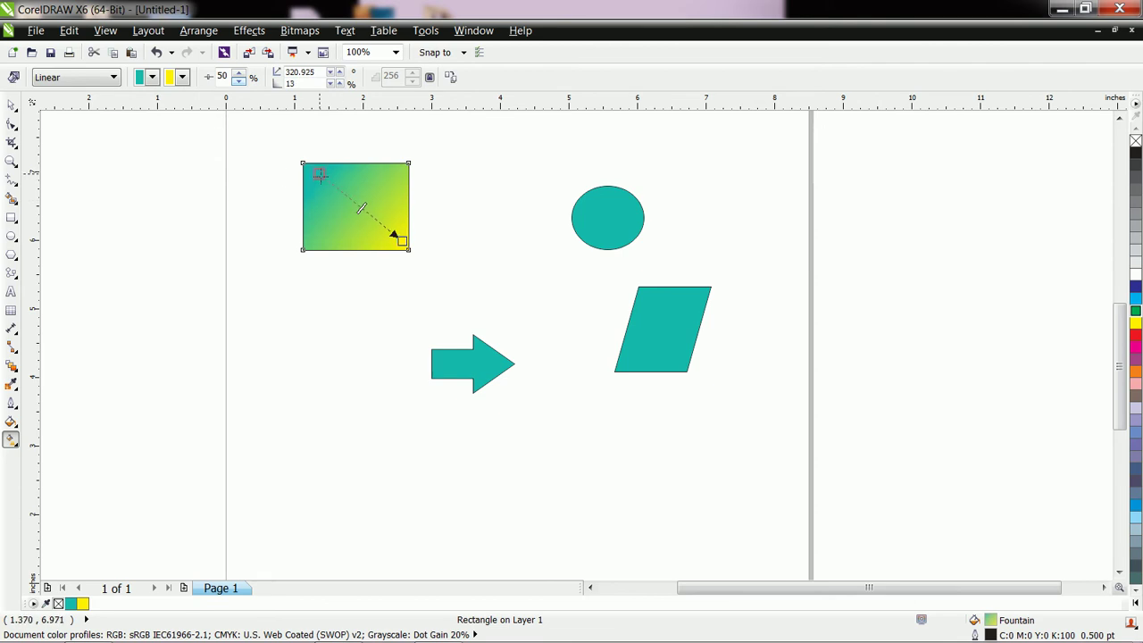
- Change the rectangle's fountain fill to a custom blend, adding an intermediate magenta stop and a blue stop at 63%
scroll(372, 208, "up", 2)
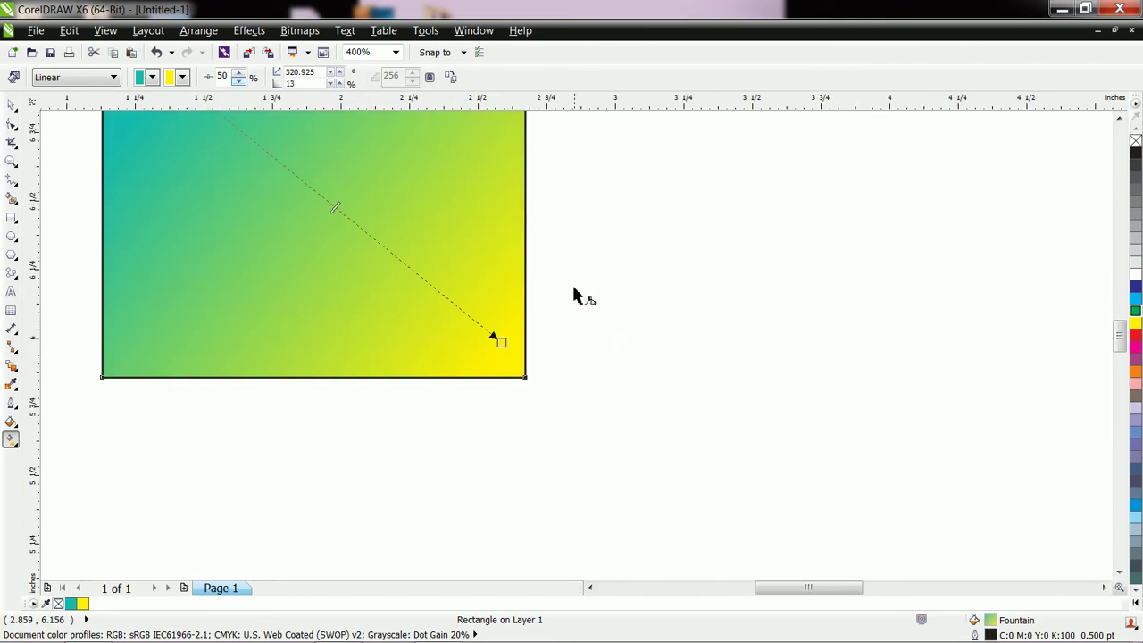
left_click(1120, 119)
left_click(1122, 121)
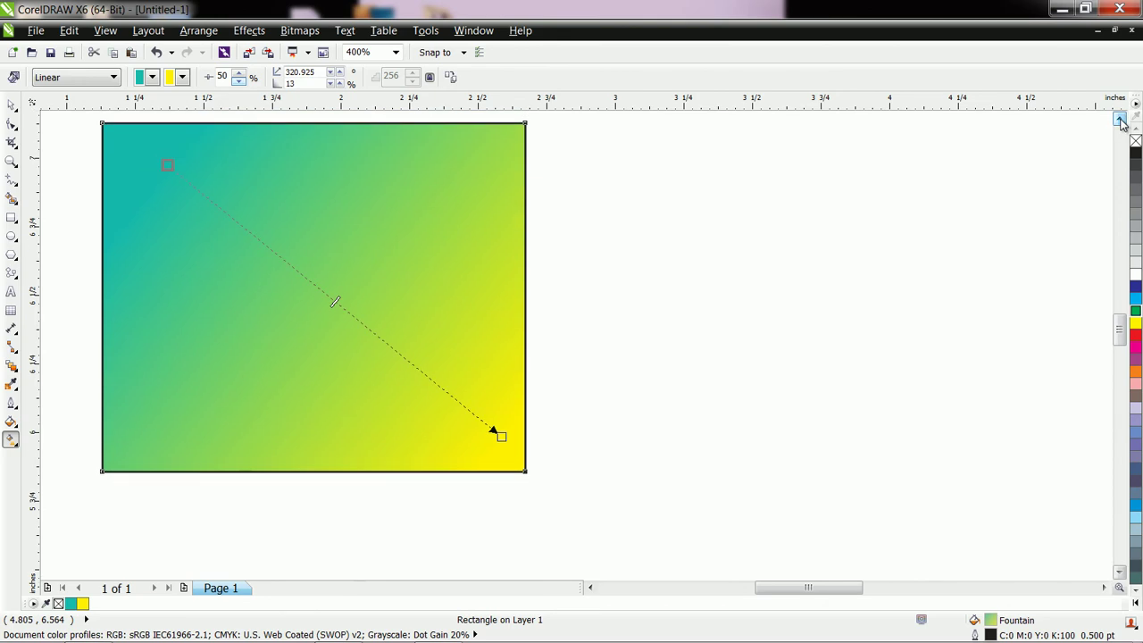
left_click(1122, 119)
left_click(12, 437)
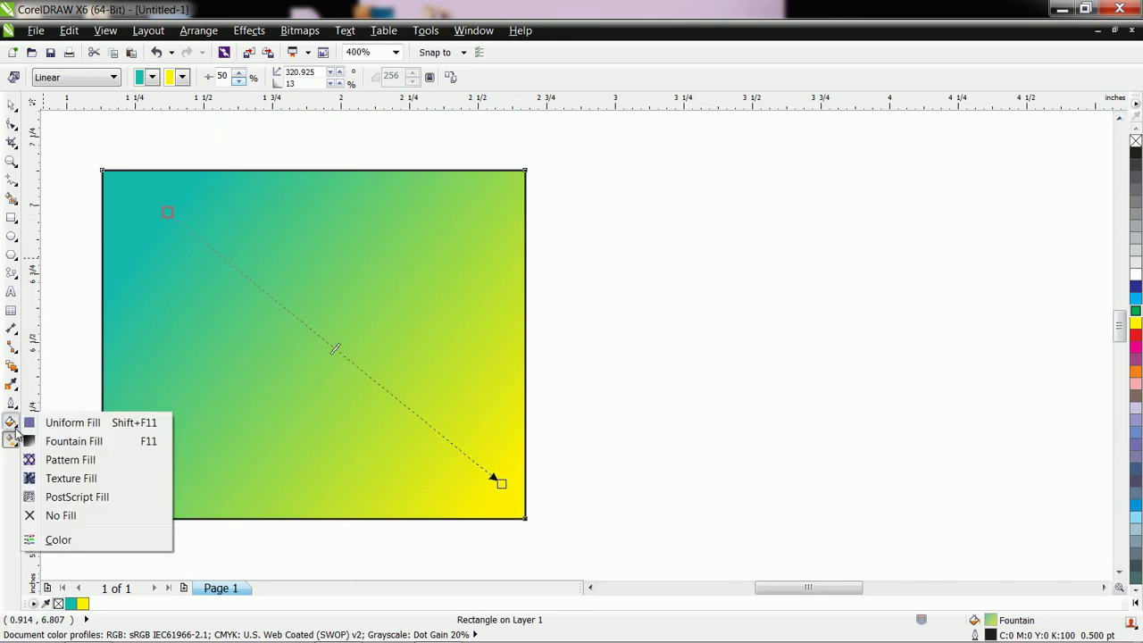
left_click(69, 441)
left_click(501, 312)
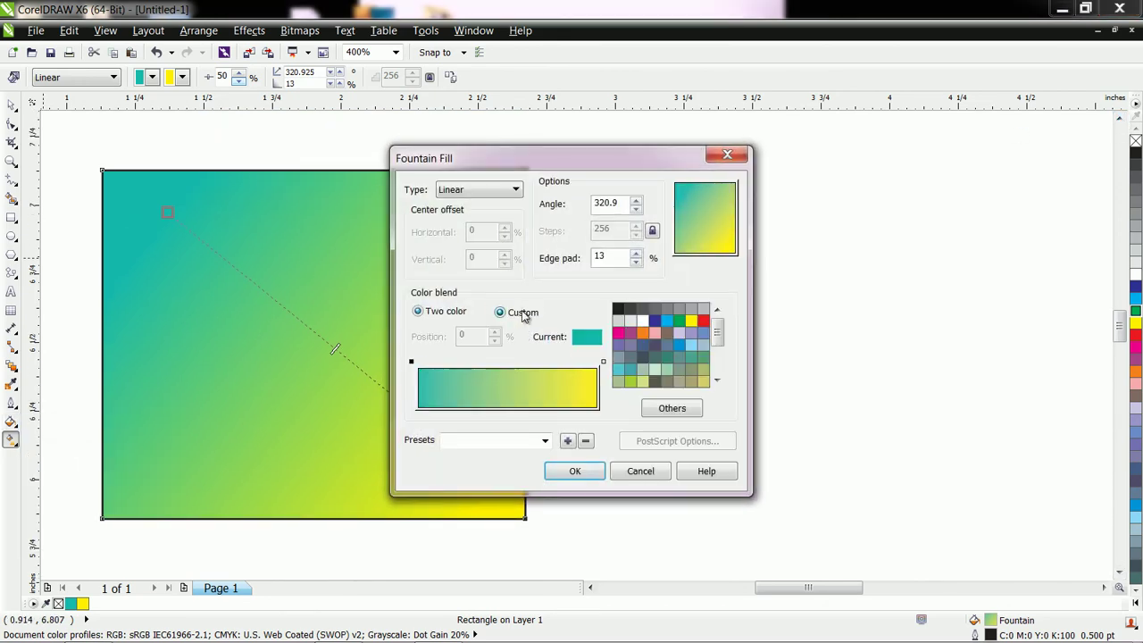
double_click(472, 364)
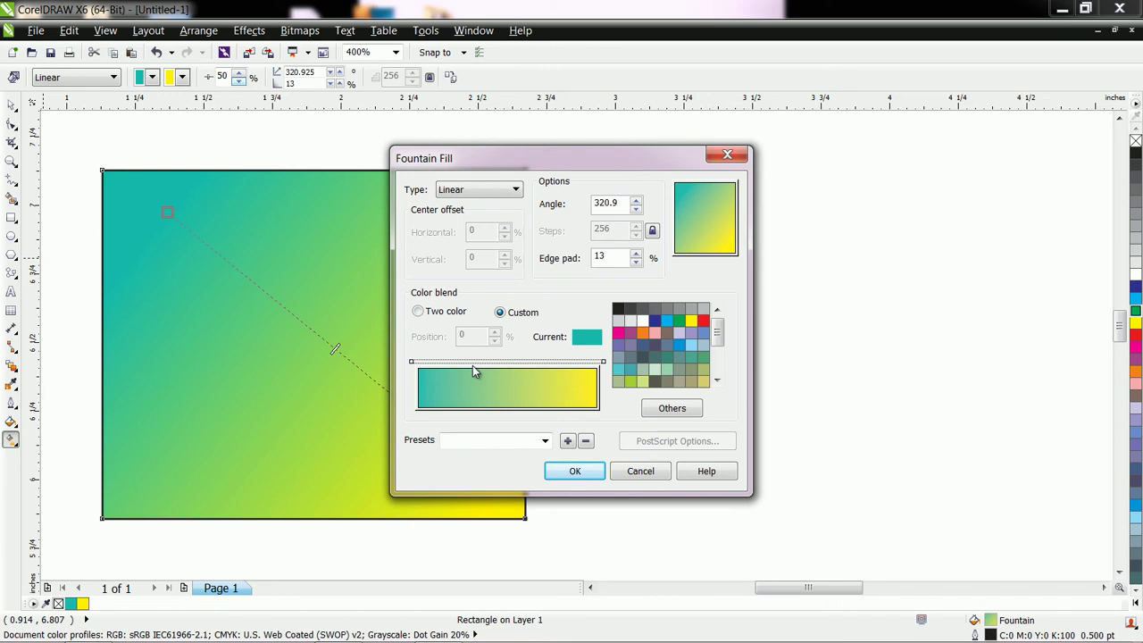
left_click(618, 333)
double_click(530, 364)
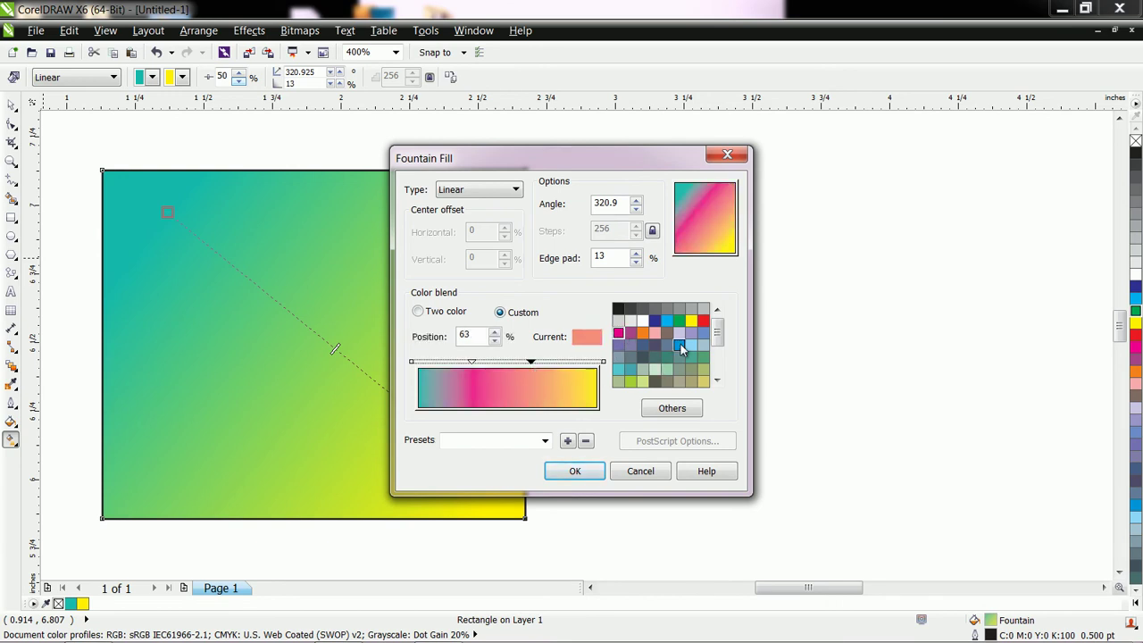
left_click(678, 343)
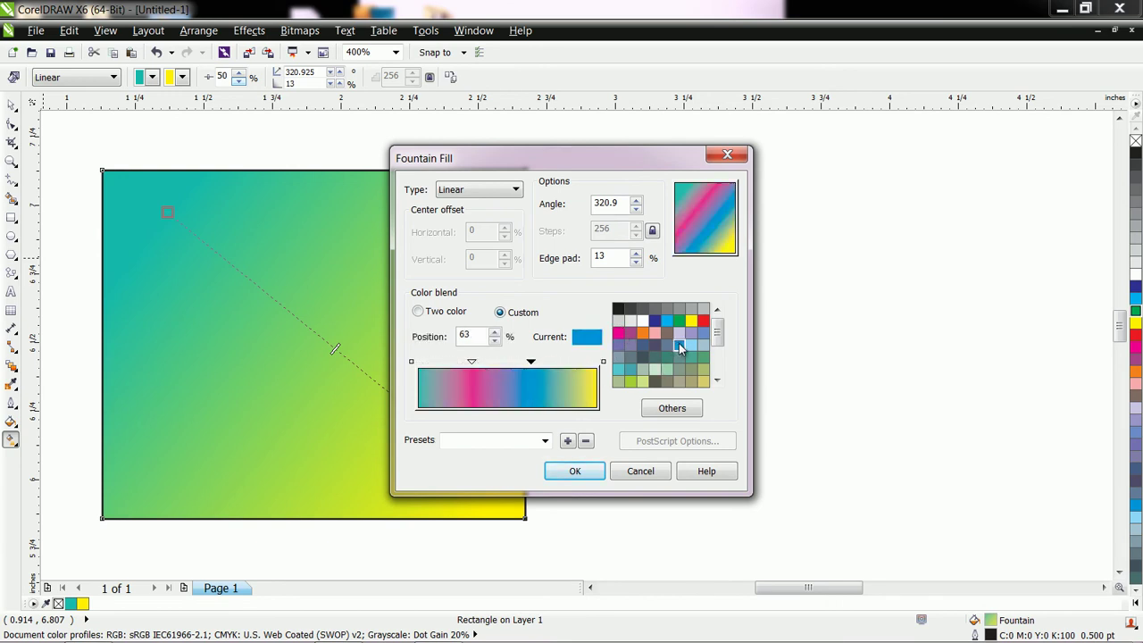
left_click(576, 472)
- Sample magenta from the gradient rectangle with the 1 x 1 Color Eyedropper and fill the ellipse with it
scroll(408, 313, "down", 10)
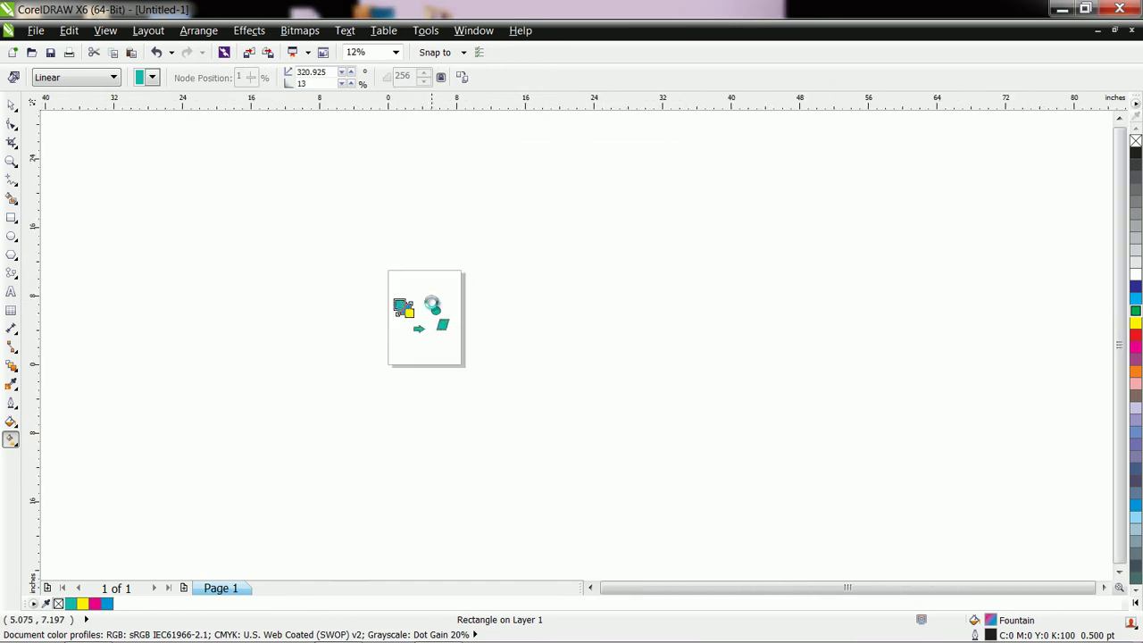
scroll(435, 312, "up", 6)
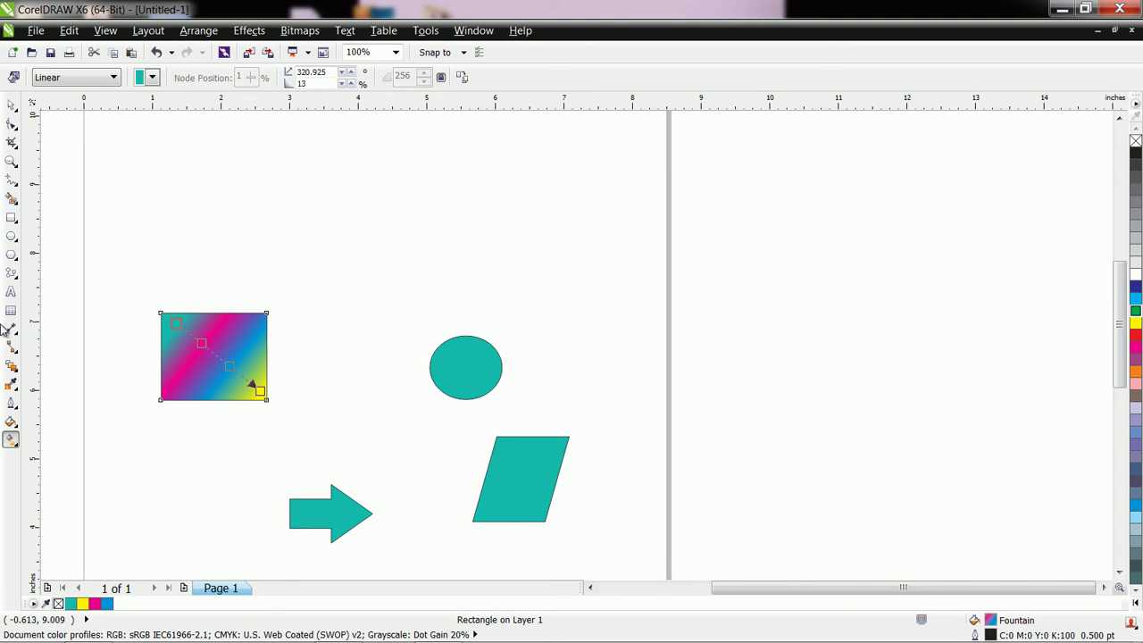
left_click(11, 386)
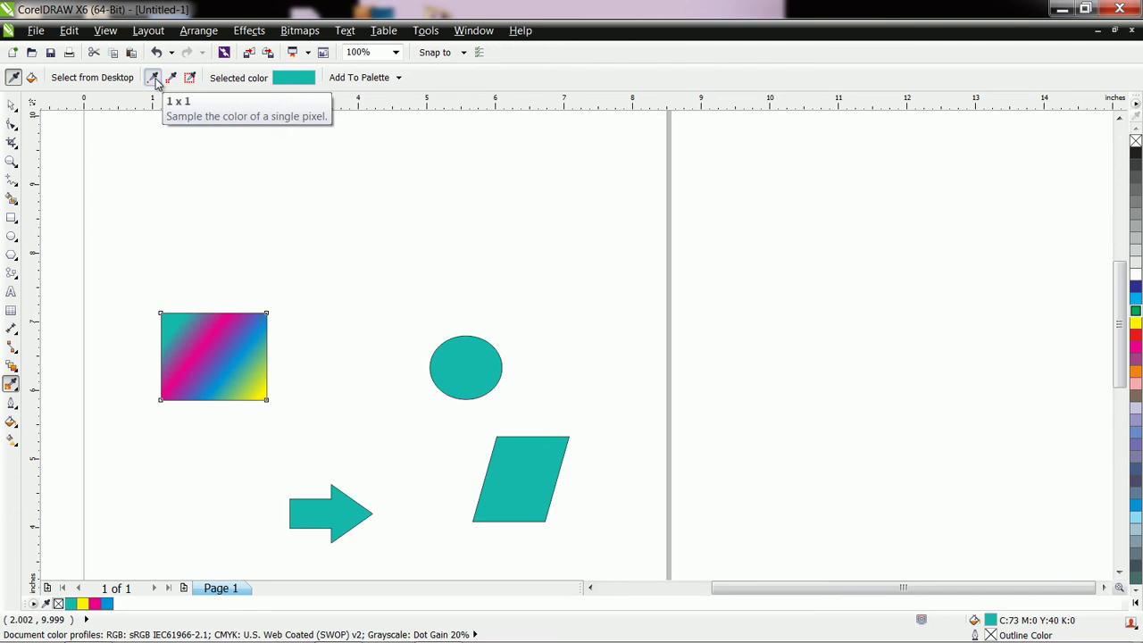
left_click(211, 333)
left_click(453, 364)
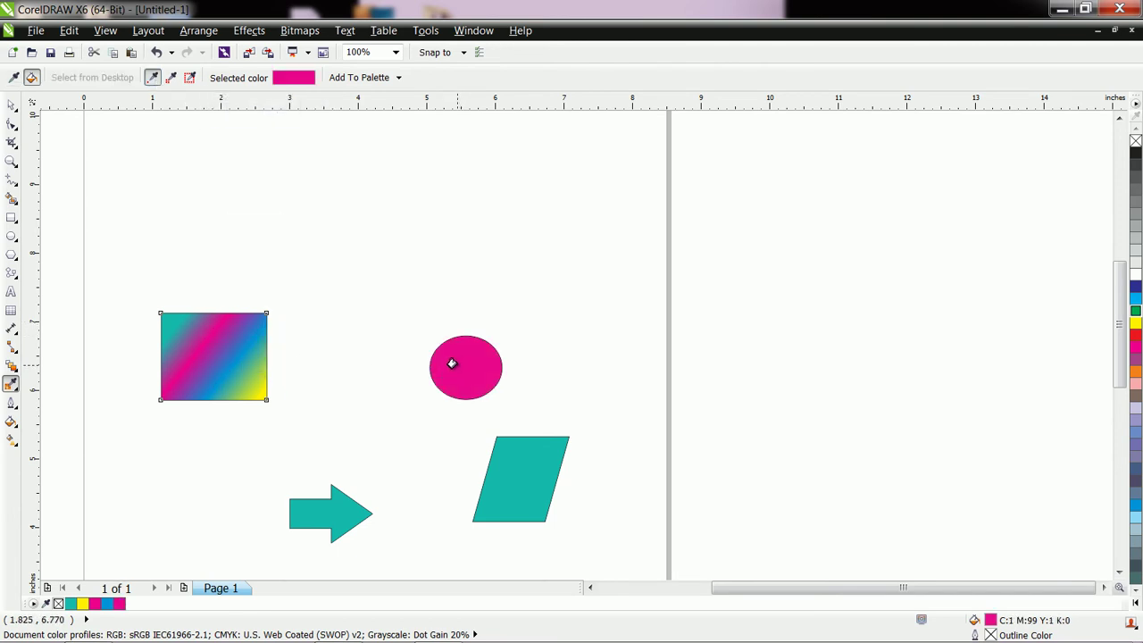
- Sample the purple between the rectangle's magenta and blue bands using the 2 x 2 eyedropper area and fill the parallelogram with it
left_click(172, 77)
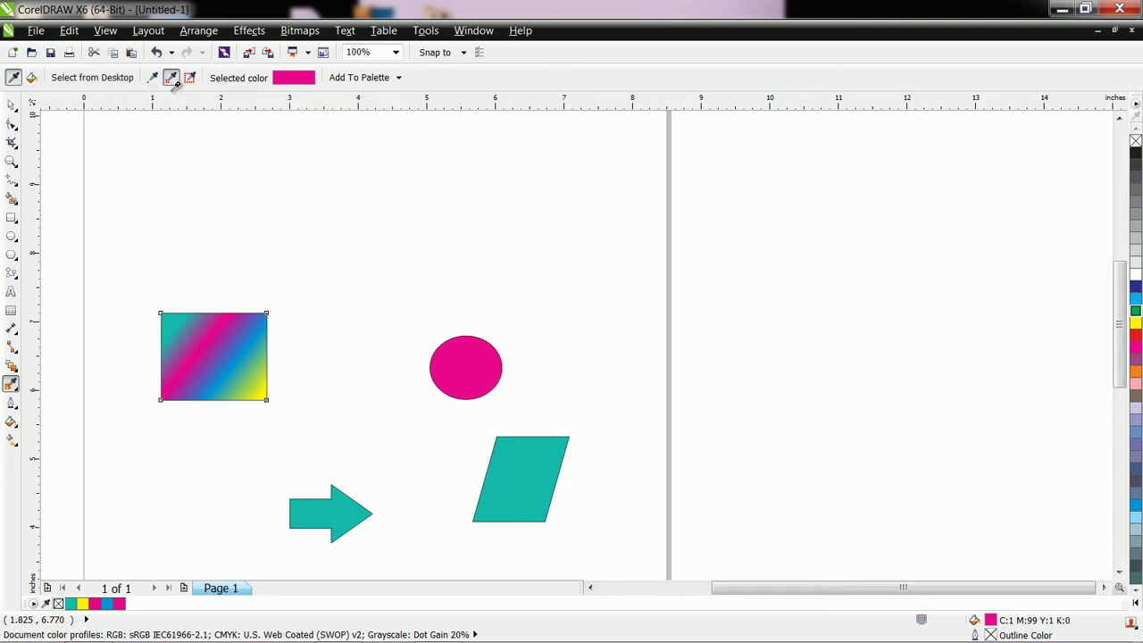
left_click(217, 339)
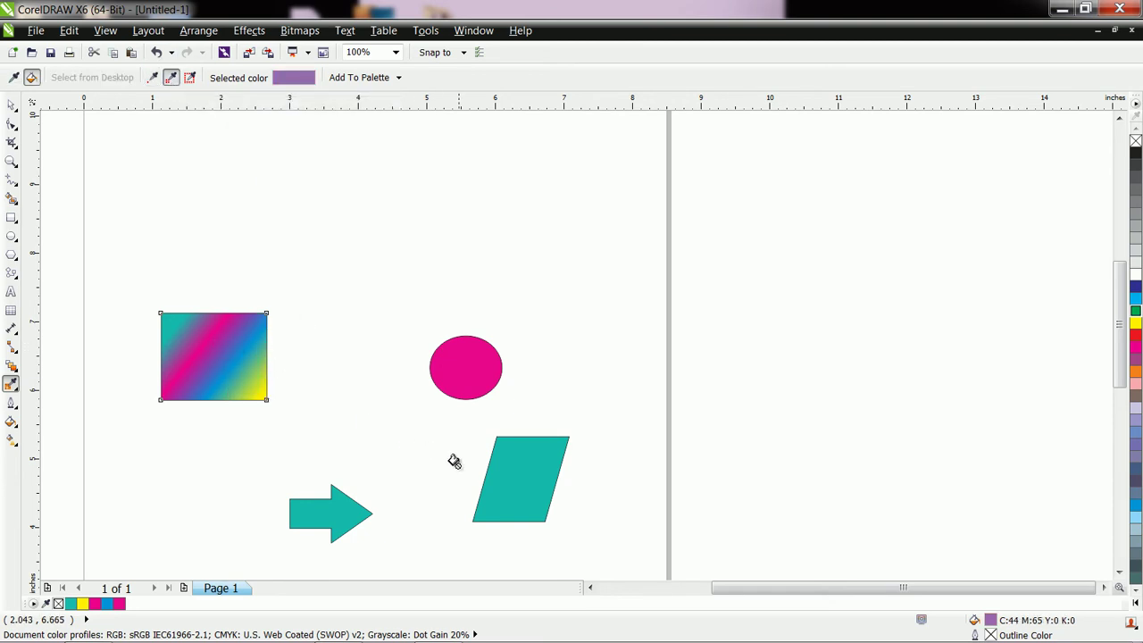
left_click(509, 473)
- Sample the blended colour between the rectangle's teal and magenta bands using the 5 x 5 eyedropper area and fill the arrow with it
scroll(223, 362, "down", 2)
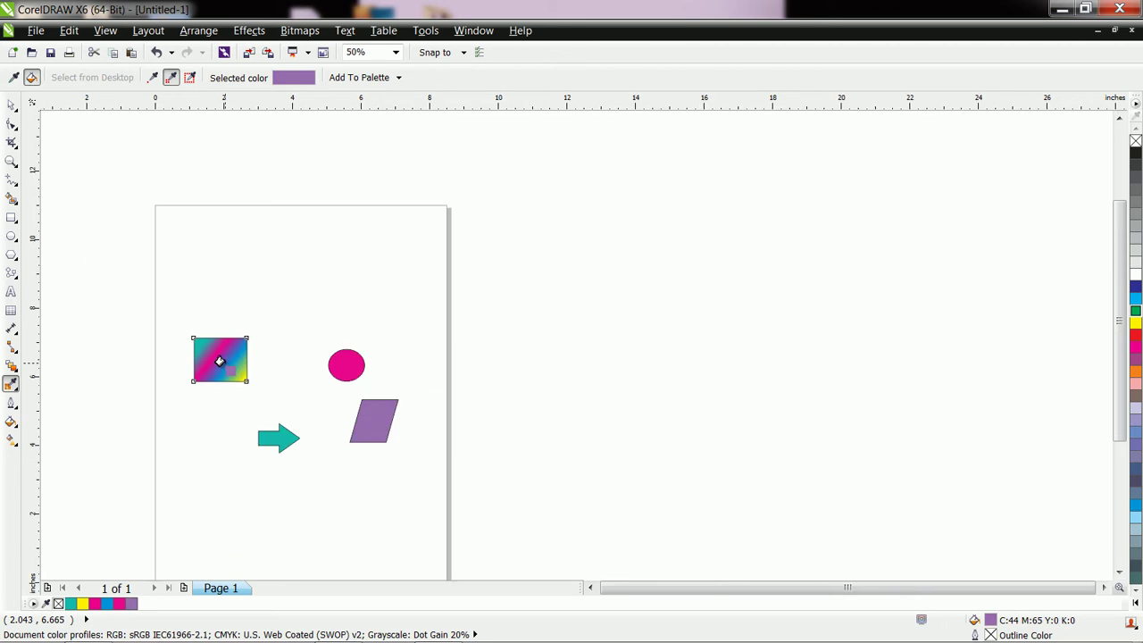
scroll(219, 361, "up", 3)
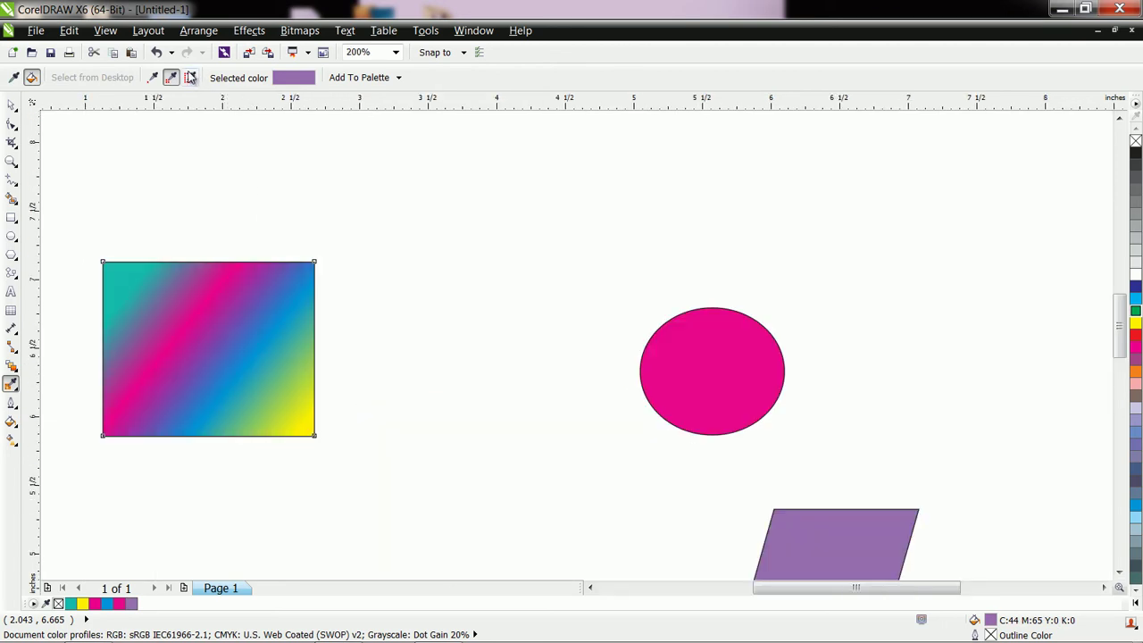
left_click(189, 78)
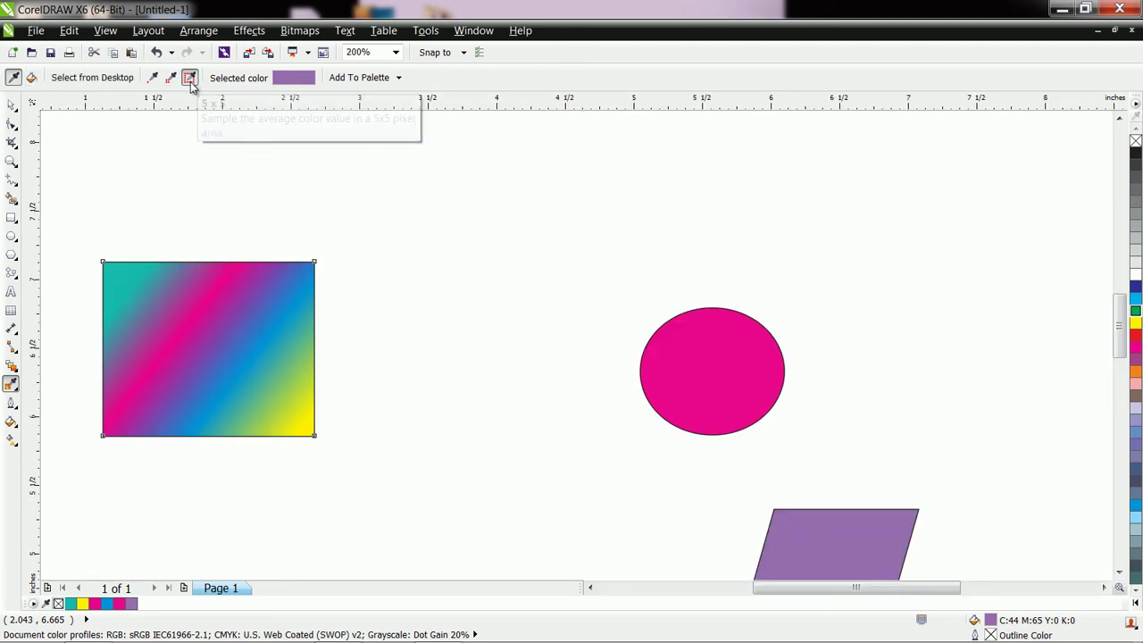
left_click(173, 304)
scroll(723, 454, "down", 3)
scroll(696, 477, "down", 2)
scroll(703, 483, "up", 4)
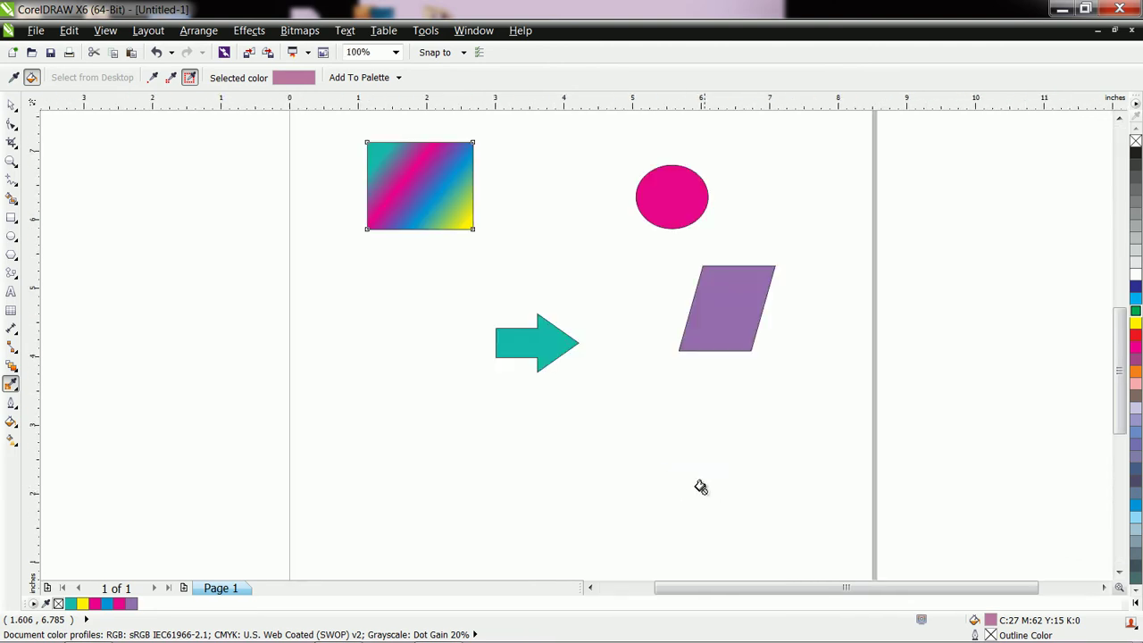
left_click(520, 335)
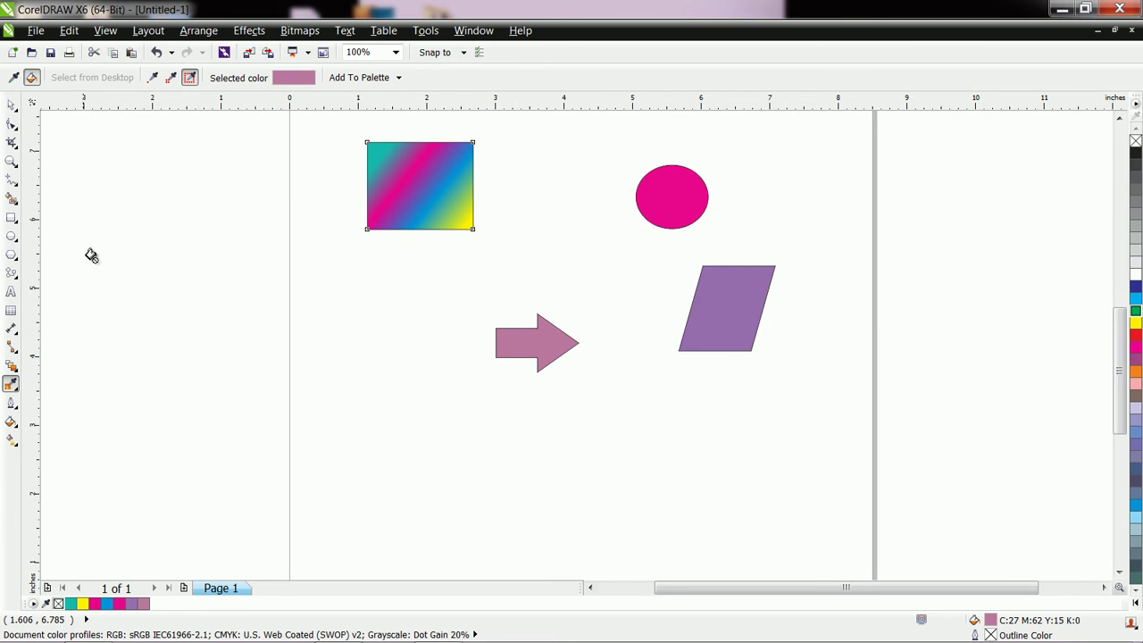
- Shift the gradient rectangle slightly down and left, and copy its fountain fill to the parallelogram with the Attributes Eyedropper
left_click(12, 104)
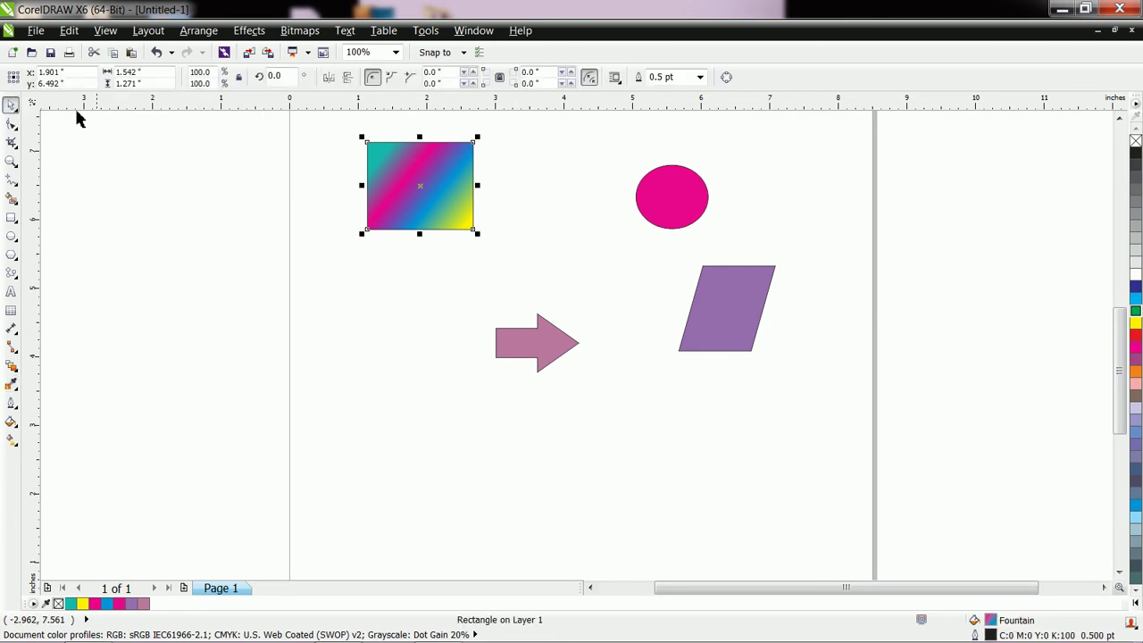
left_click_drag(446, 222, 426, 236)
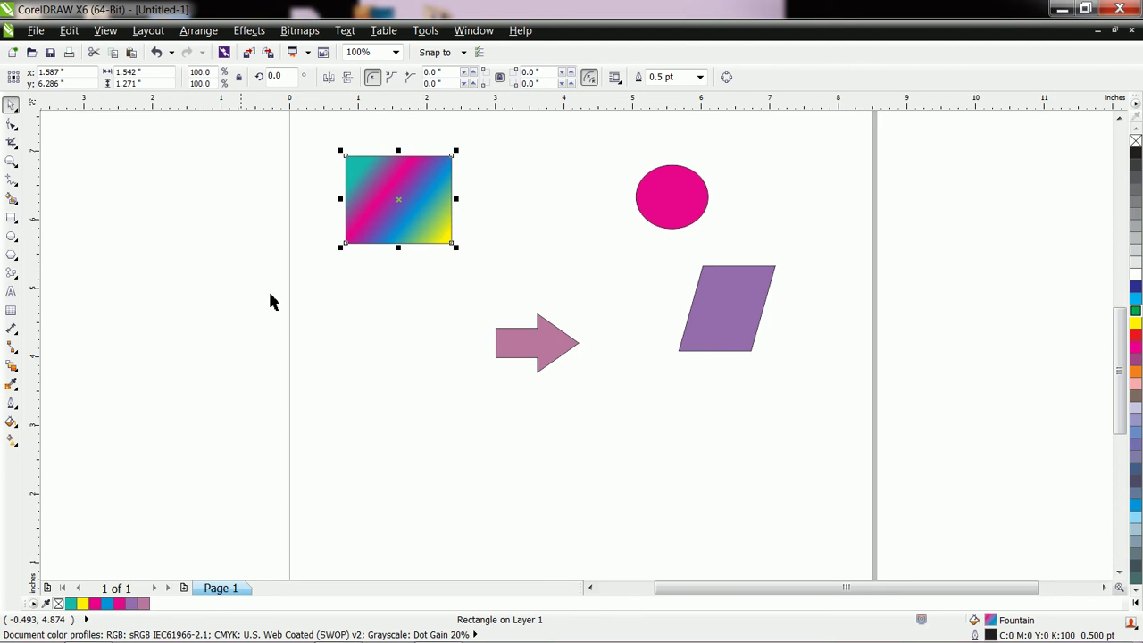
left_click(17, 390)
left_click(89, 403)
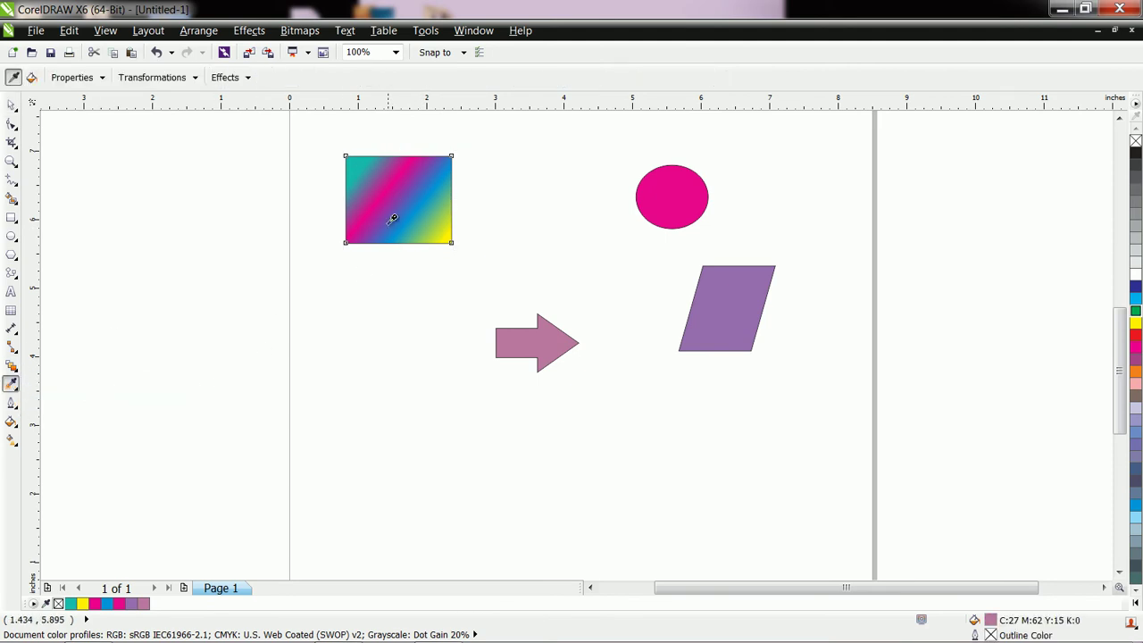
left_click(403, 193)
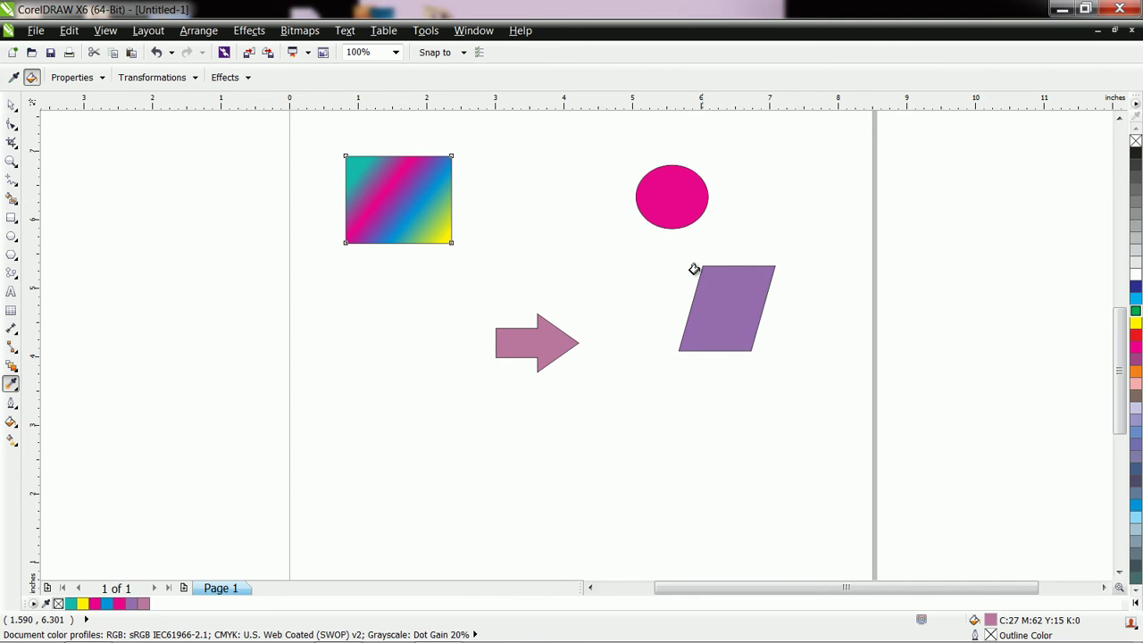
left_click(717, 298)
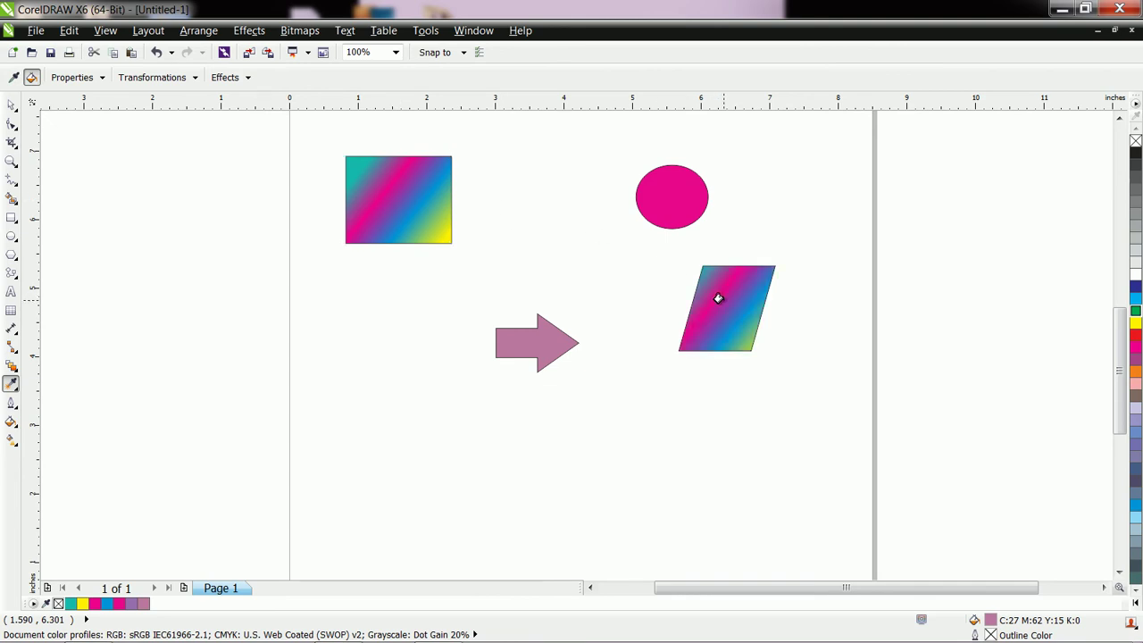
- Include the Blend effect among the object effects that the Attributes Eyedropper samples
left_click(249, 78)
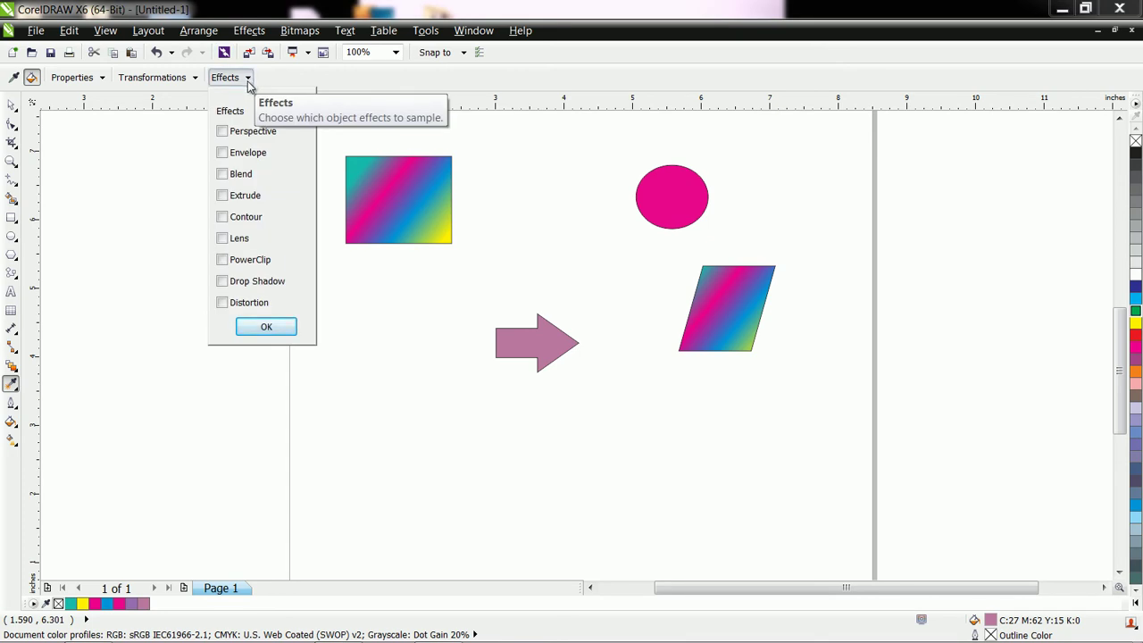
left_click(239, 178)
left_click(265, 327)
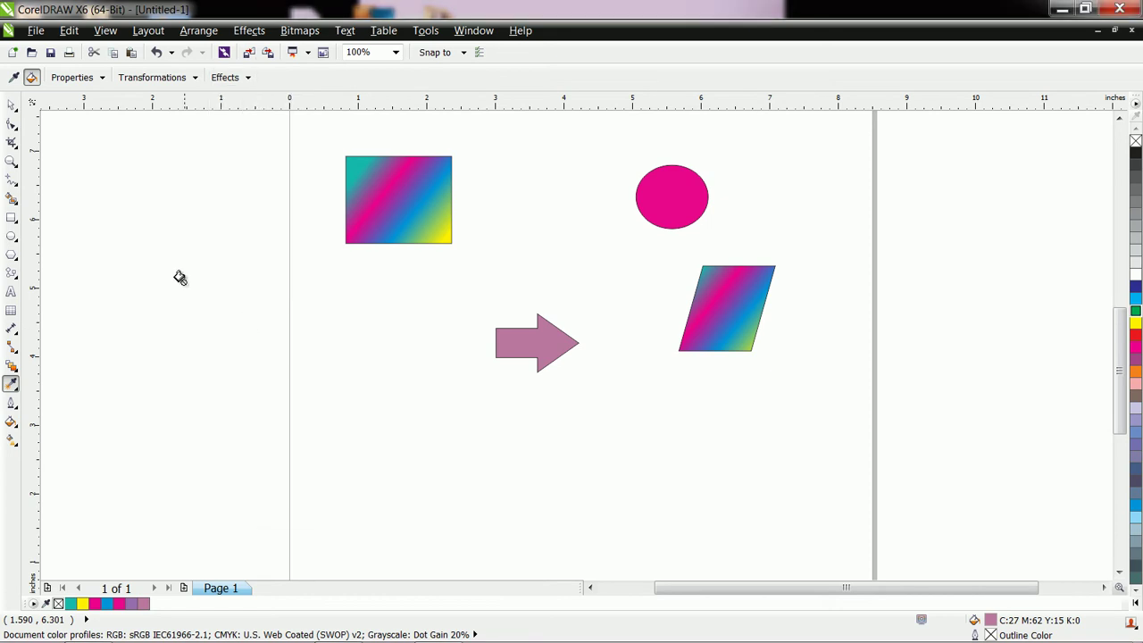
- Shrink the gradient rectangle to about 1.014 x 0.836 in, place a duplicate below it, and blend the two with 20 steps
left_click(10, 107)
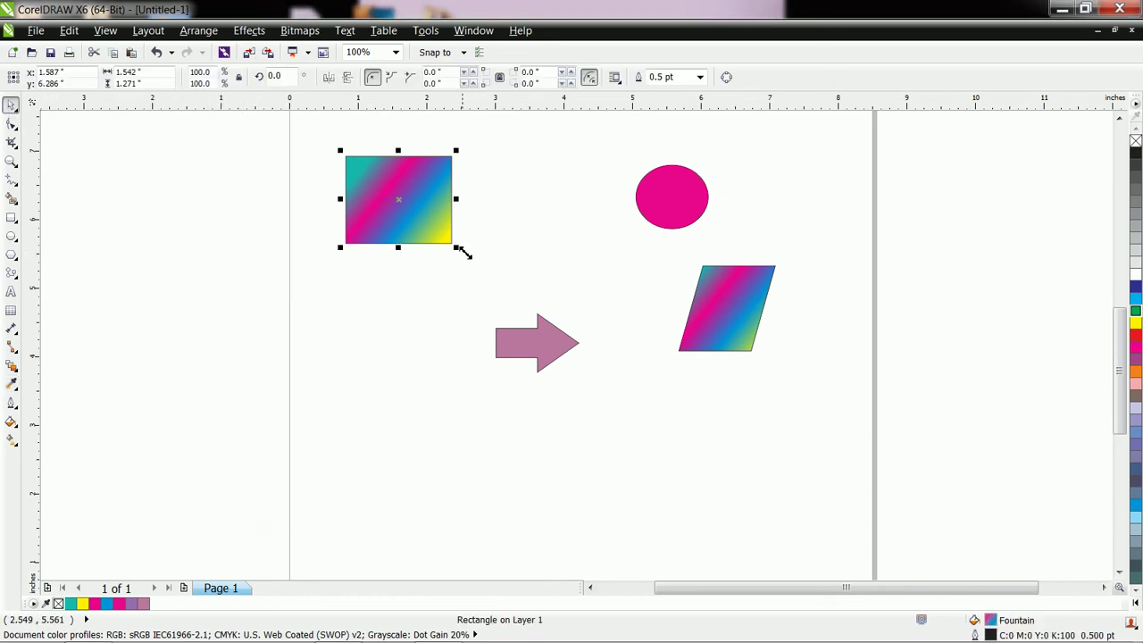
left_click_drag(457, 247, 383, 387)
left_click(11, 368)
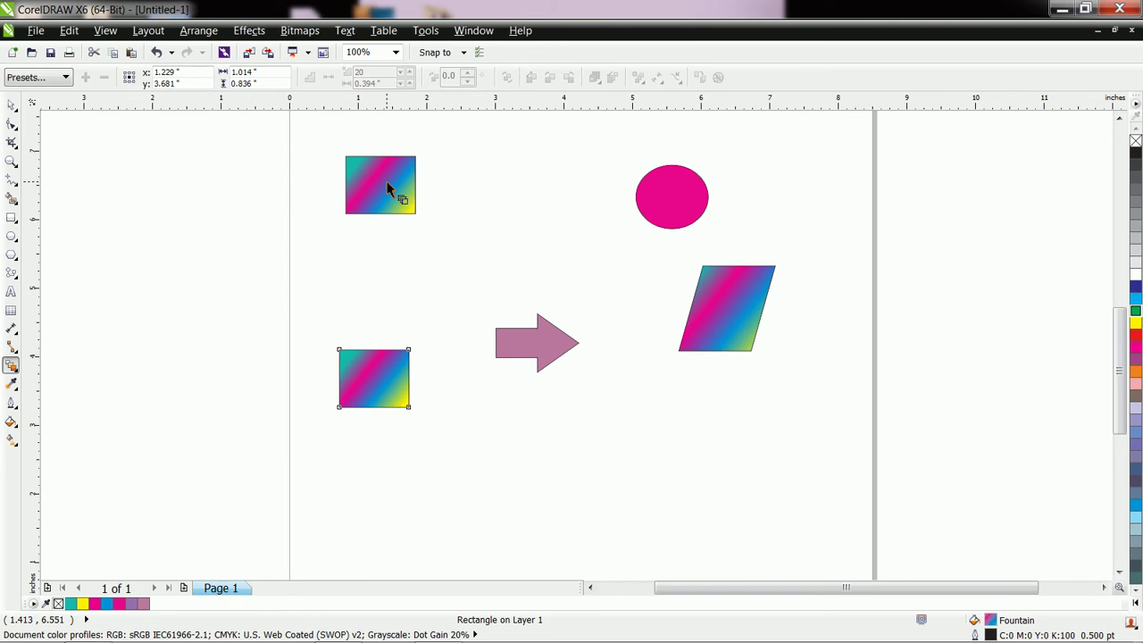
left_click_drag(386, 181, 379, 380)
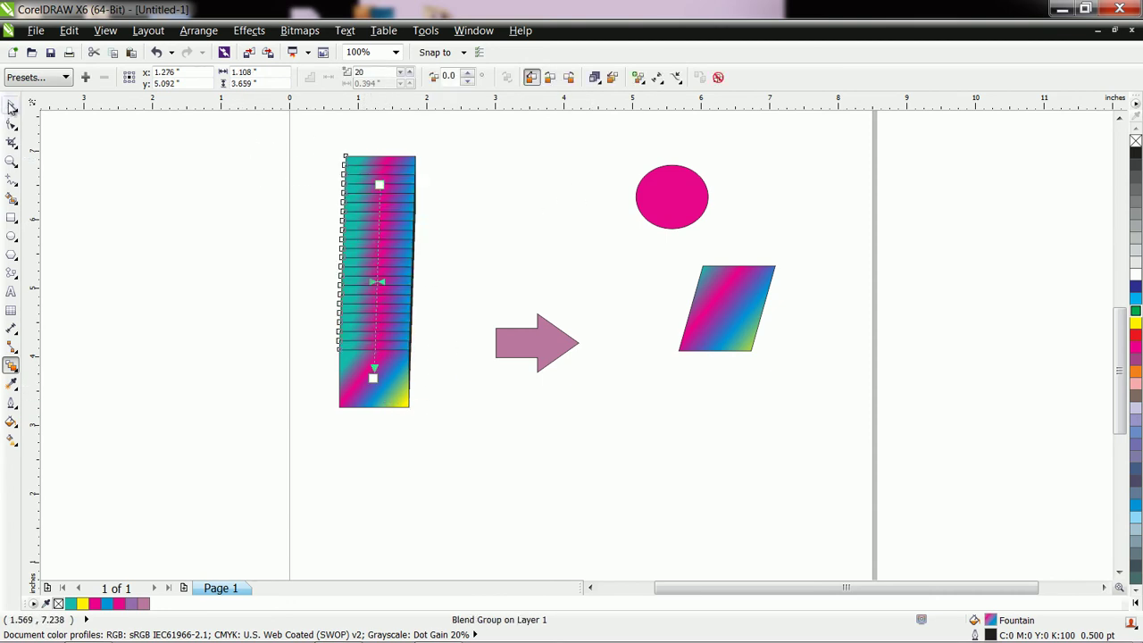
- Duplicate the arrow so one copy sits level with each end of the rectangle blend, and select both arrows
left_click(12, 107)
left_click_drag(537, 356, 537, 396)
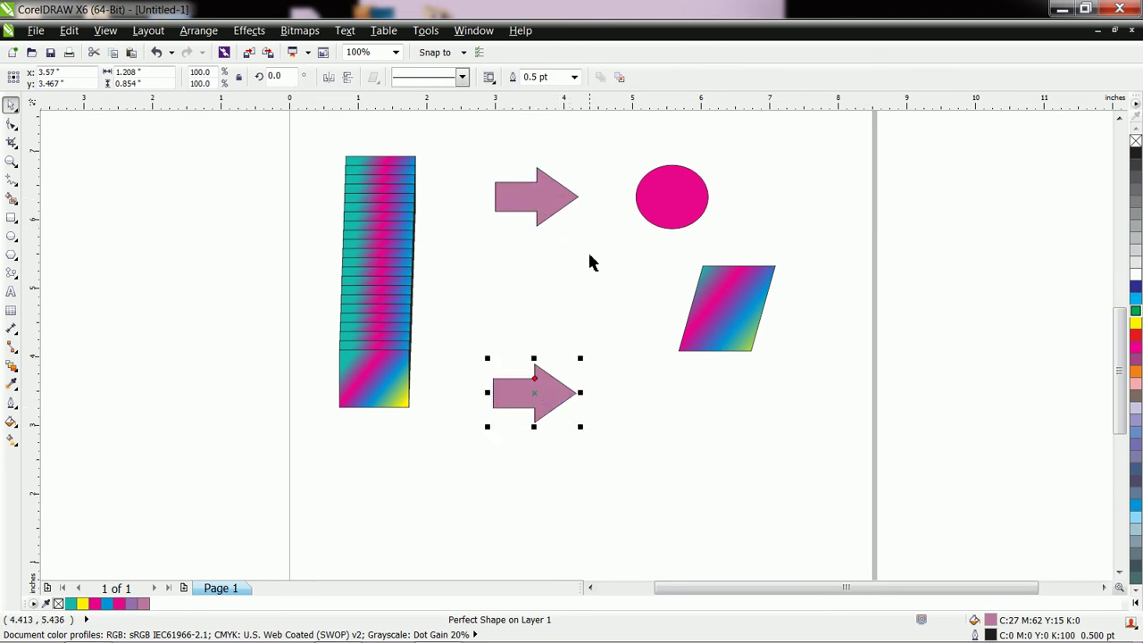
left_click_drag(531, 211, 530, 199)
left_click(554, 344)
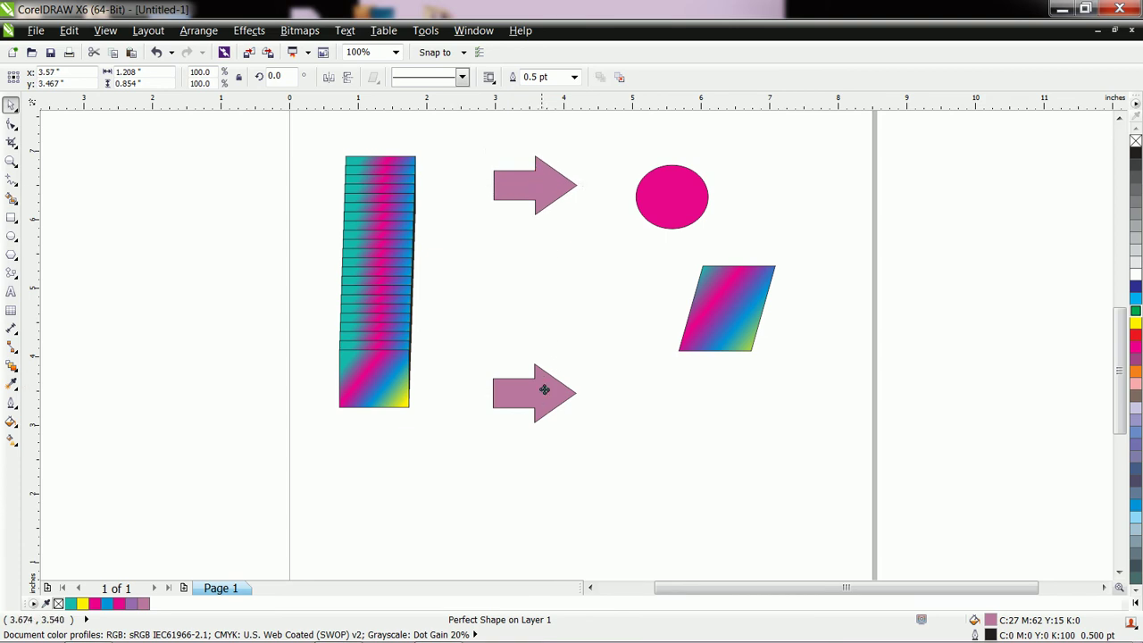
left_click(544, 386)
left_click(467, 171)
left_click_drag(473, 146, 615, 440)
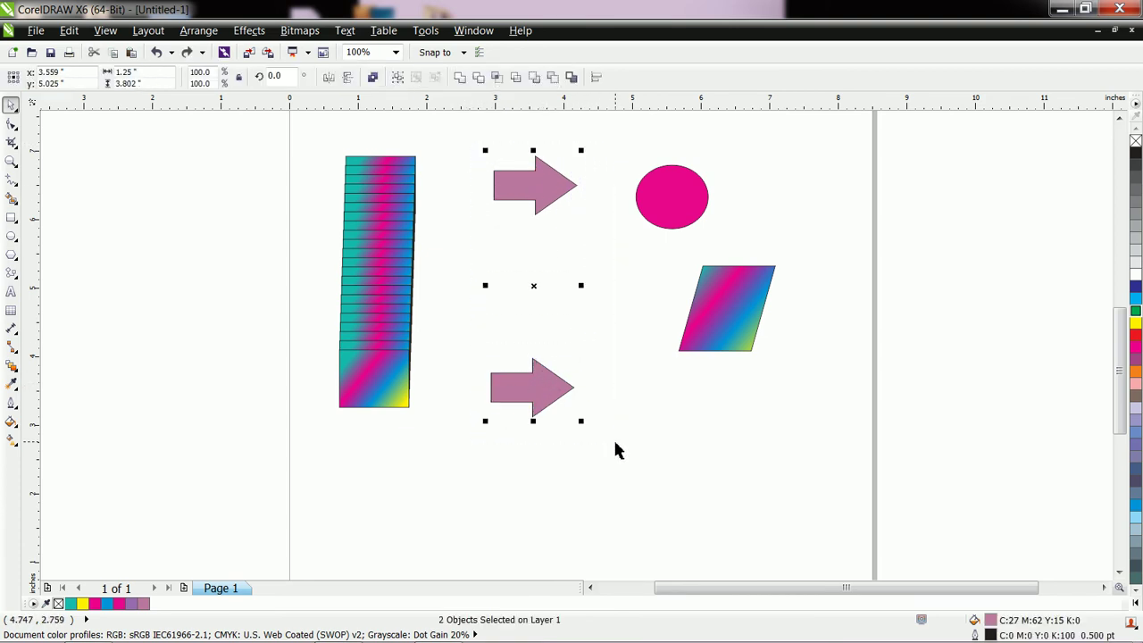
- Copy the rectangle blend's attributes, including the Blend effect, to the pair of arrows with the Attributes Eyedropper
left_click(12, 385)
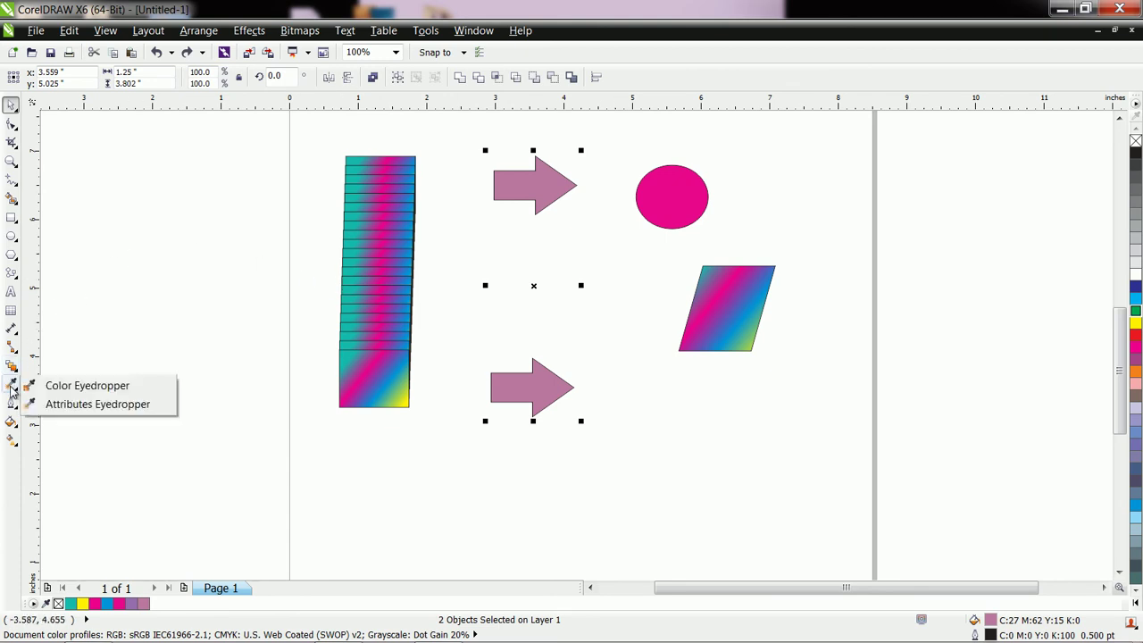
left_click(63, 403)
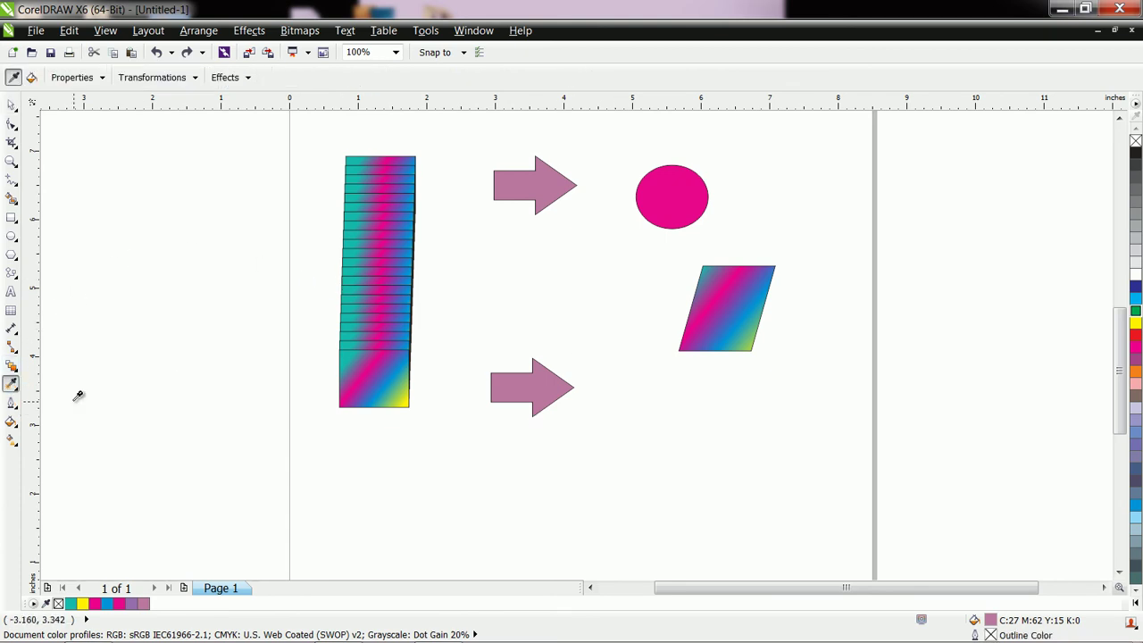
left_click(247, 78)
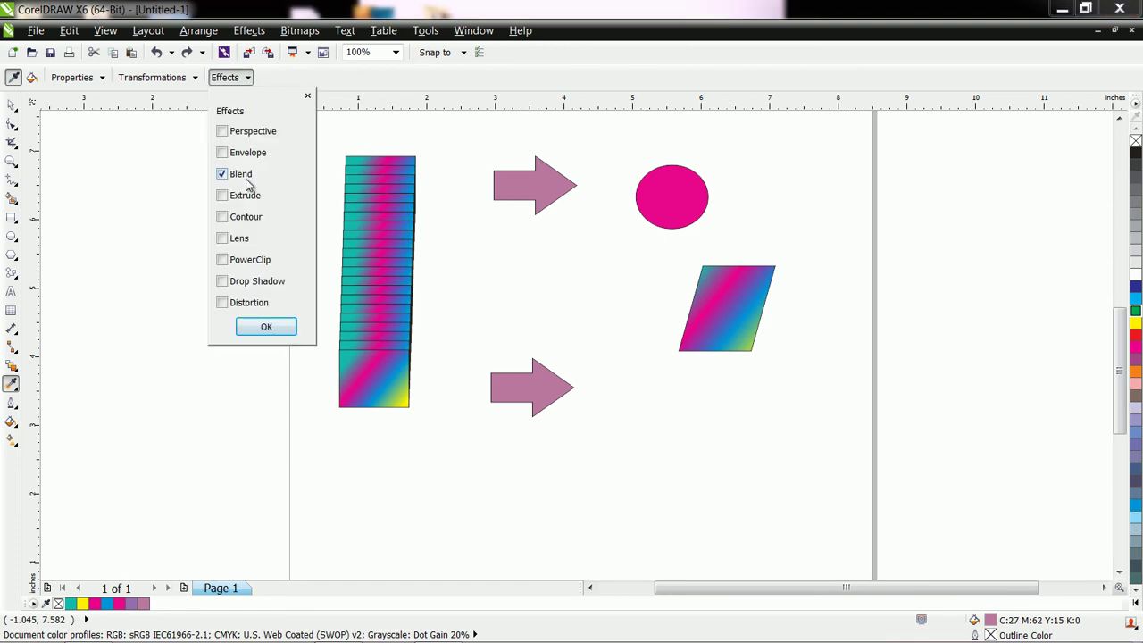
left_click(271, 327)
left_click(382, 270)
left_click(533, 198)
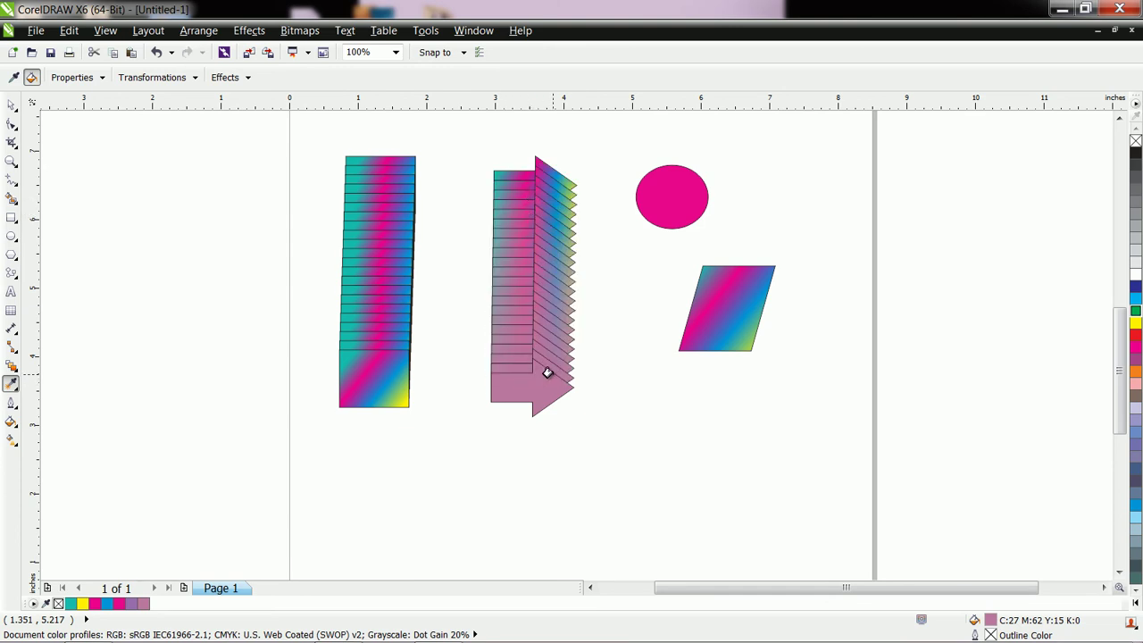
left_click(250, 77)
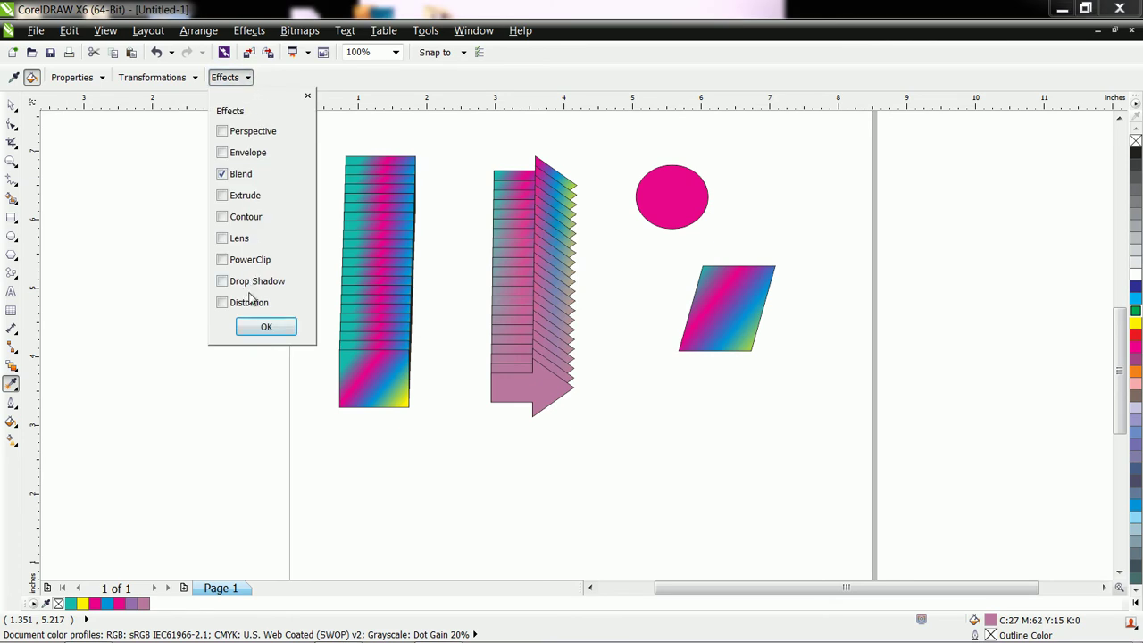
left_click(196, 78)
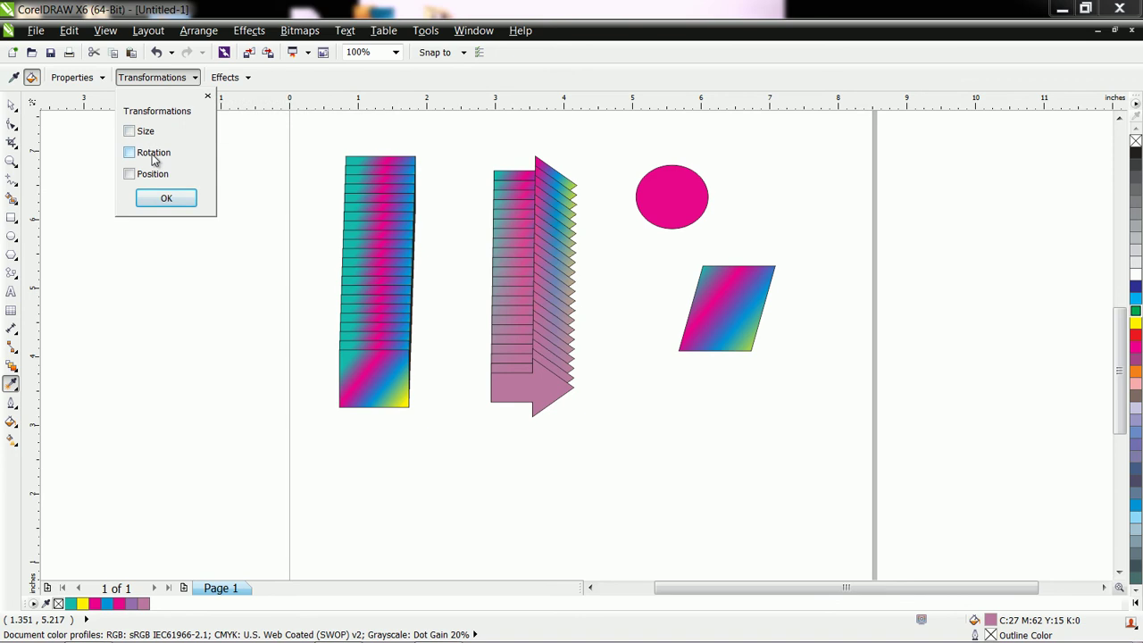
left_click(11, 104)
left_click(12, 104)
left_click(169, 255)
- Break the rectangle blend group apart and move its lower end rectangle into the empty area below the blends
left_click(400, 396)
left_click_drag(399, 397, 398, 353)
left_click(357, 220)
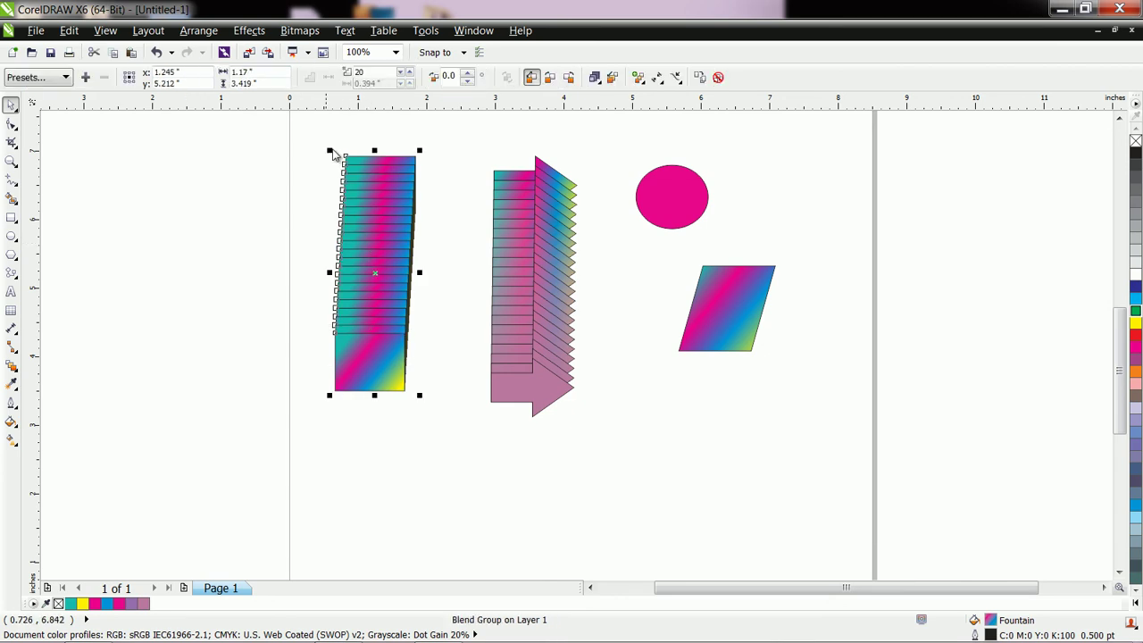
left_click(200, 31)
left_click(230, 216)
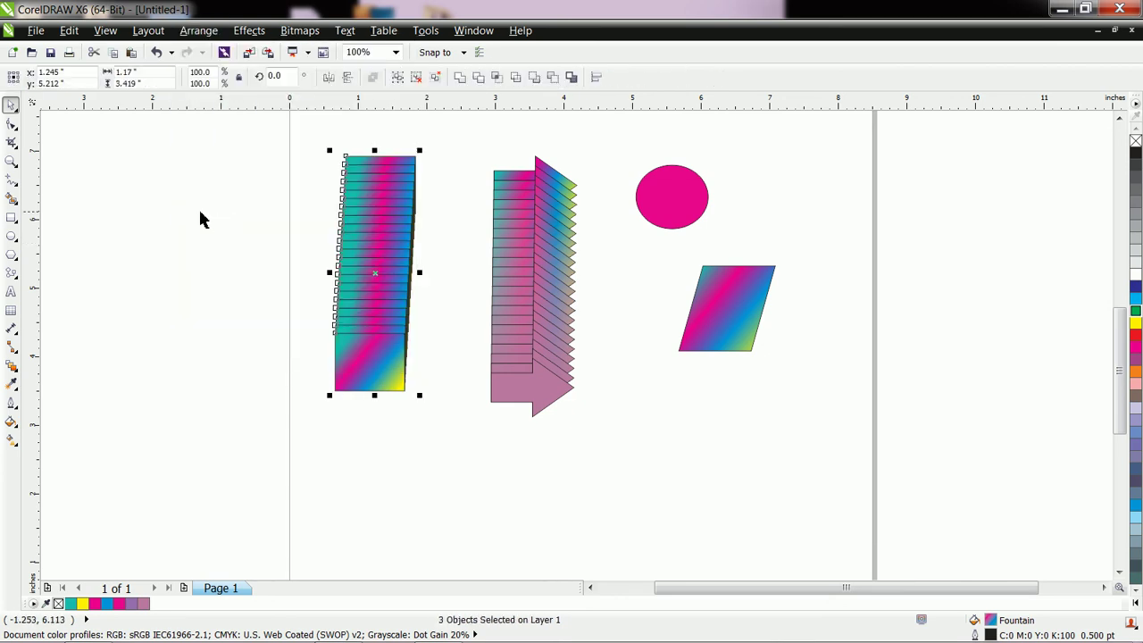
left_click(349, 362)
left_click_drag(349, 362, 406, 488)
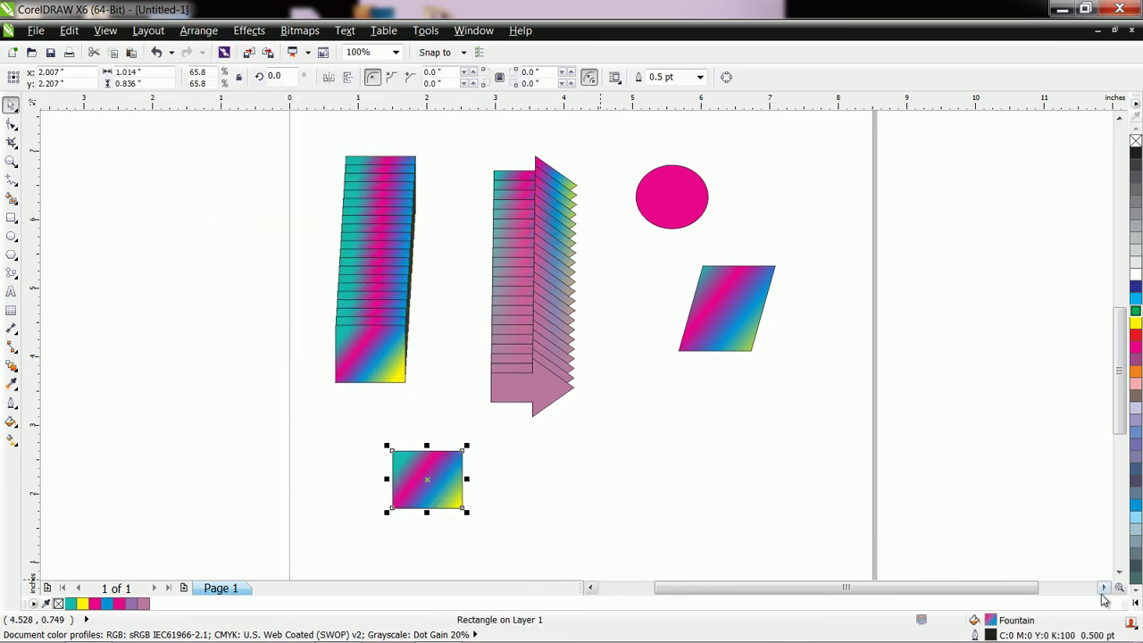
- Enlarge the detached gradient rectangle to about 90.3% scale and rotate it about 30.6° counterclockwise
left_click(1119, 572)
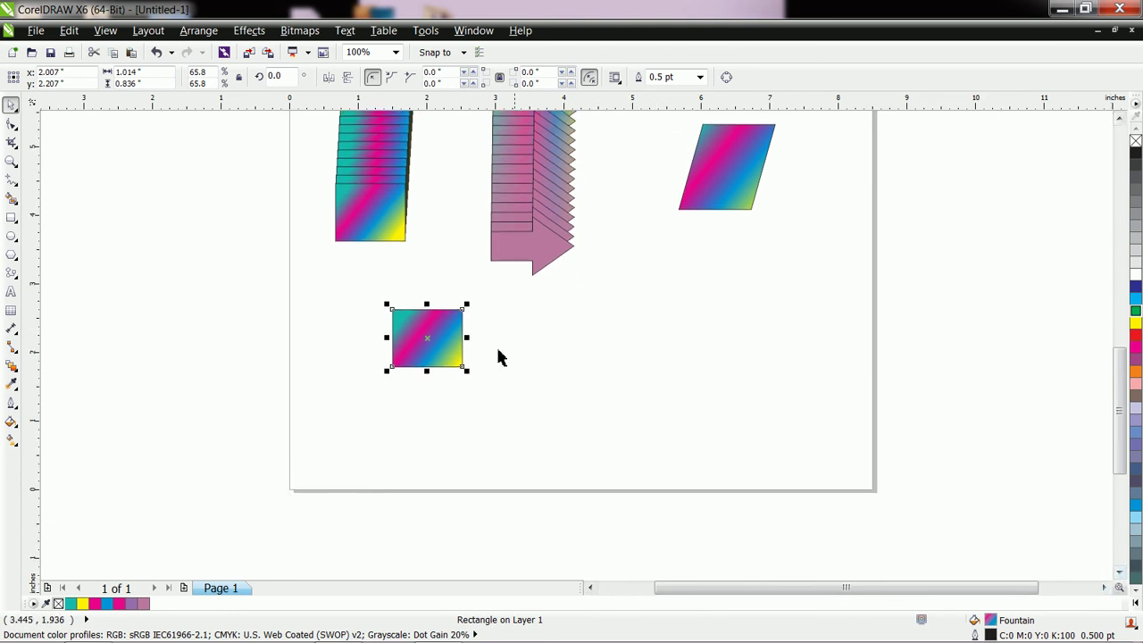
left_click_drag(464, 369, 516, 366)
left_click(460, 370)
left_click(548, 371)
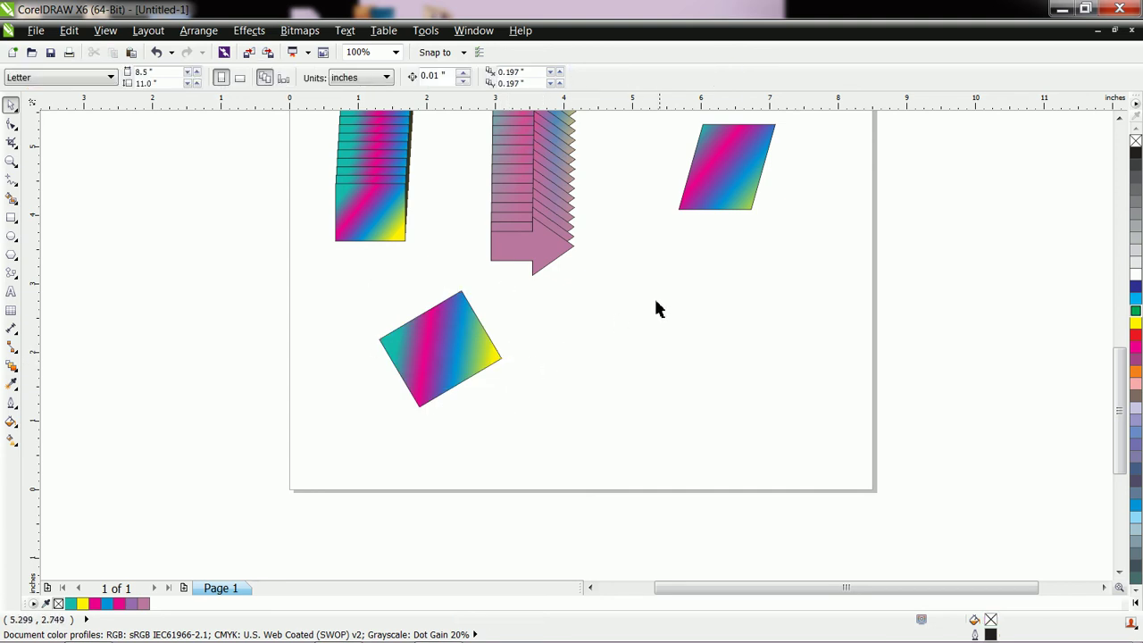
- Draw an ellipse about 1.521 x 0.615 in to the lower right of the rotated rectangle and fill it yellow
left_click(10, 237)
left_click_drag(588, 382, 693, 424)
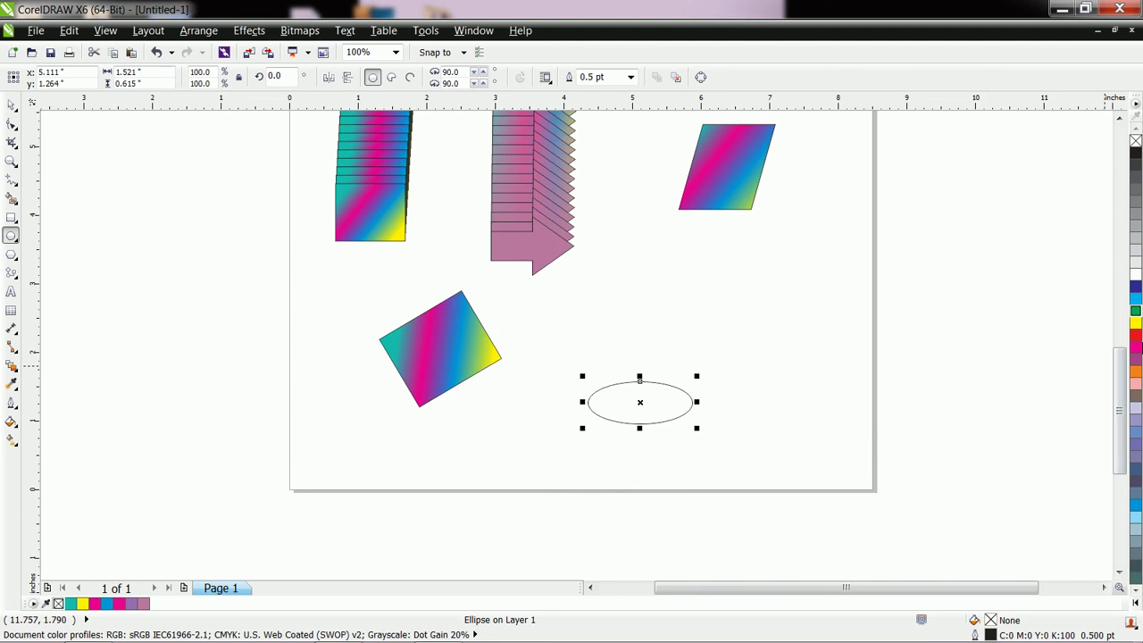
left_click(1135, 324)
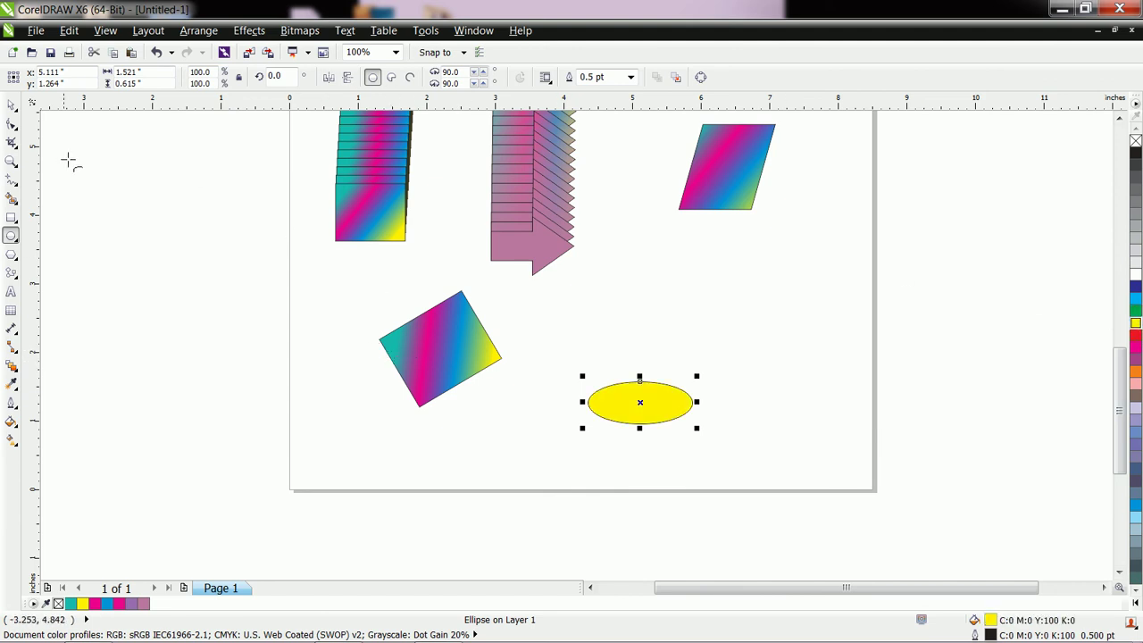
- Copy the rotated gradient rectangle's fill, outline and rotation to the yellow ellipse using the Attributes Eyedropper with the Rotation transformation enabled
left_click(11, 104)
left_click(443, 362)
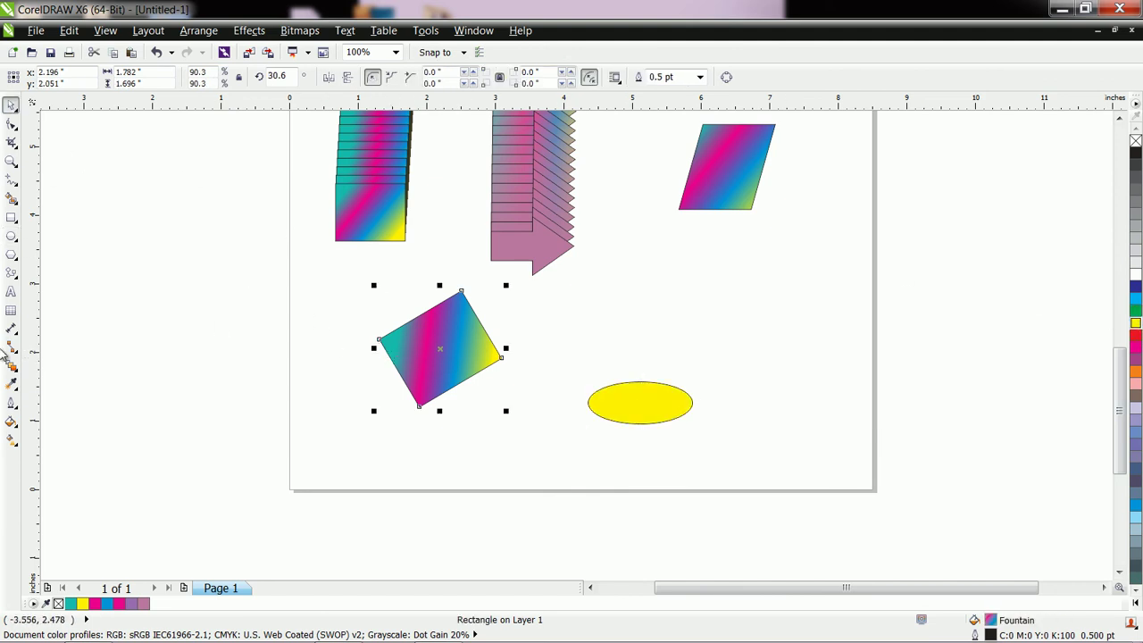
left_click(14, 390)
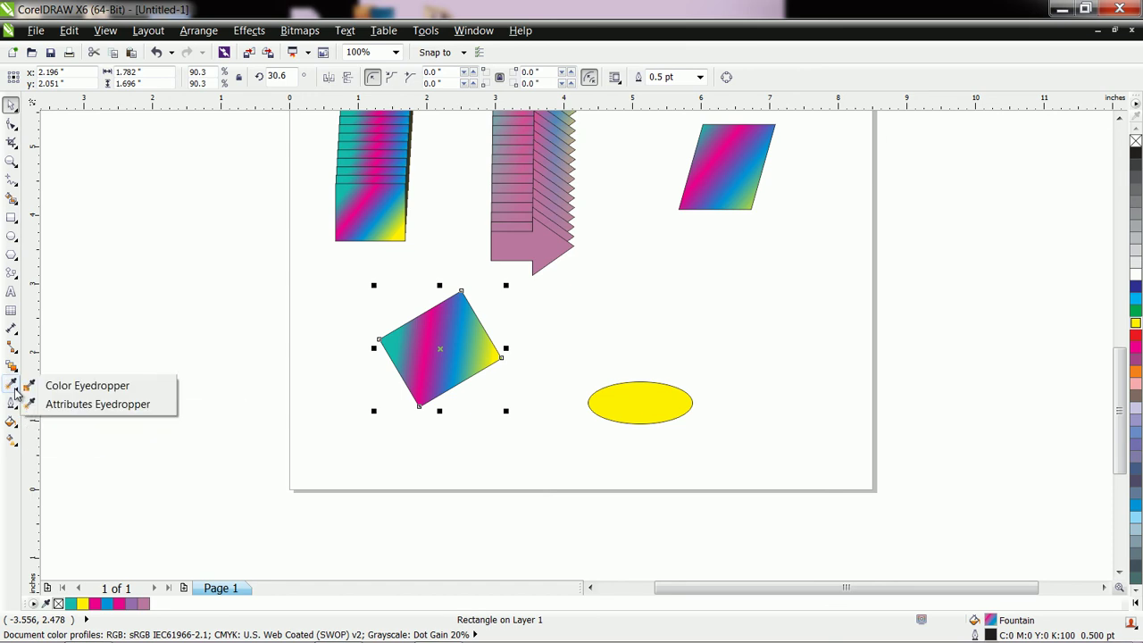
left_click(79, 404)
left_click(250, 80)
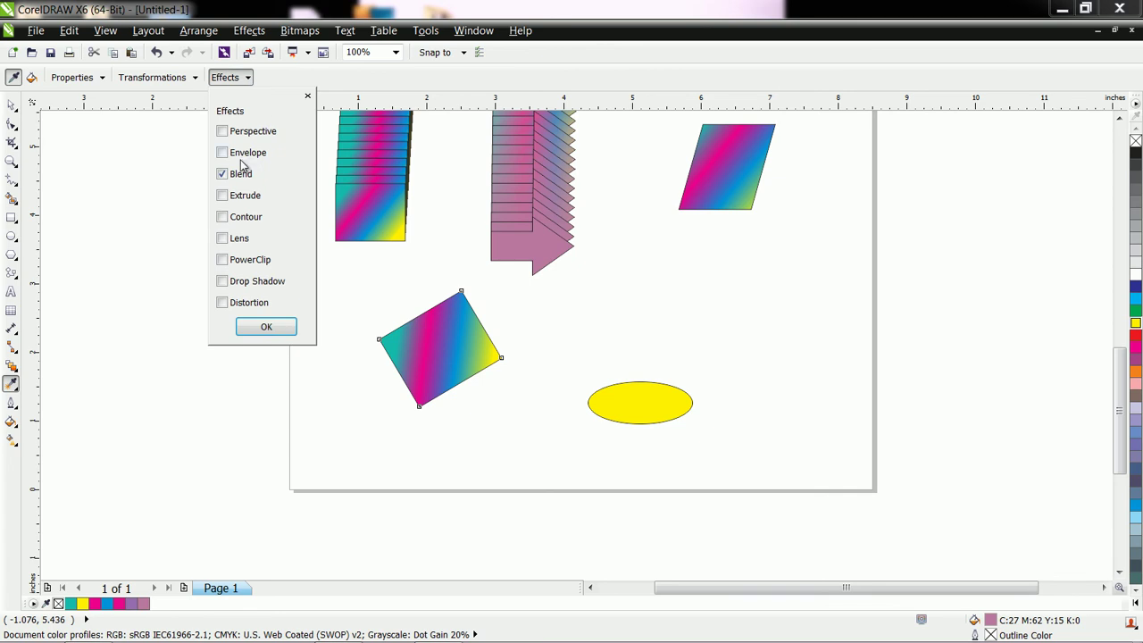
left_click(160, 81)
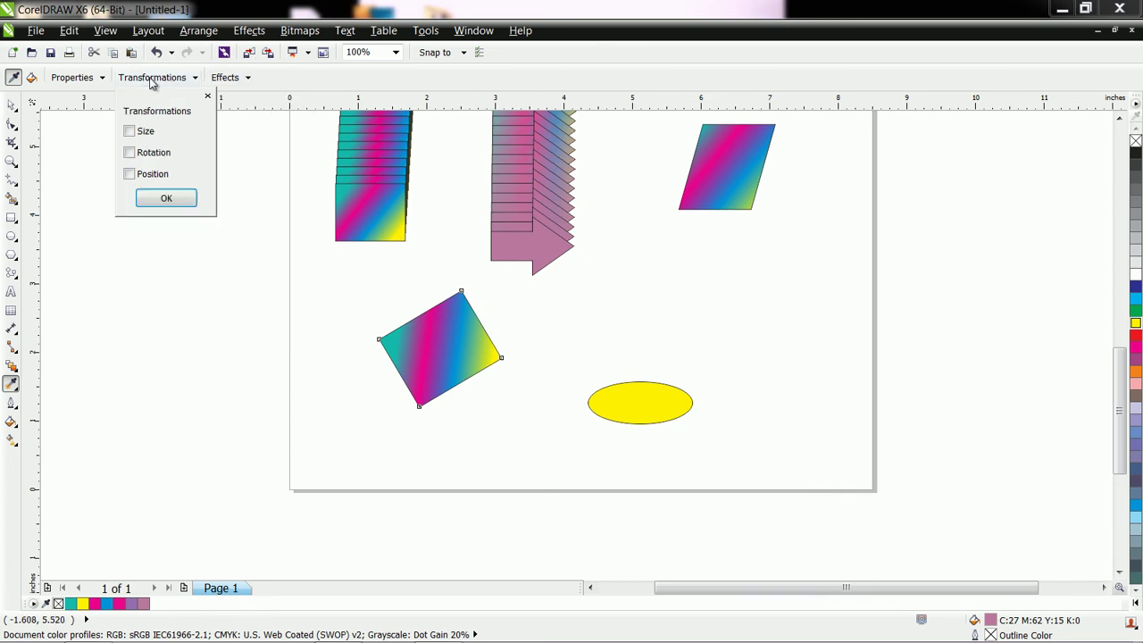
left_click(131, 154)
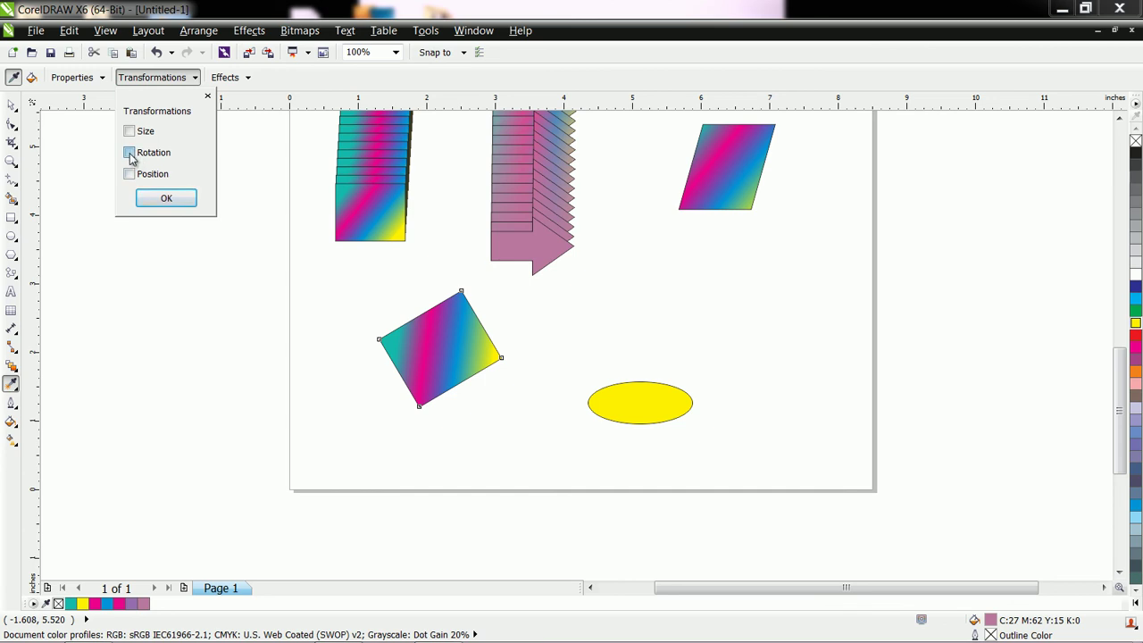
left_click(177, 201)
left_click(430, 346)
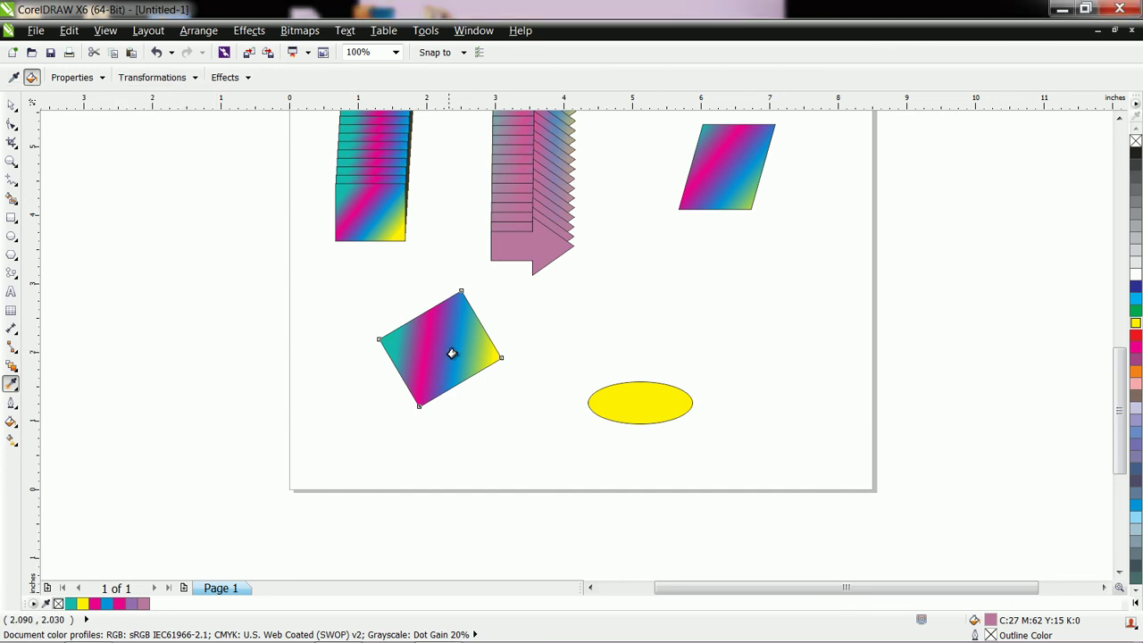
left_click(610, 395)
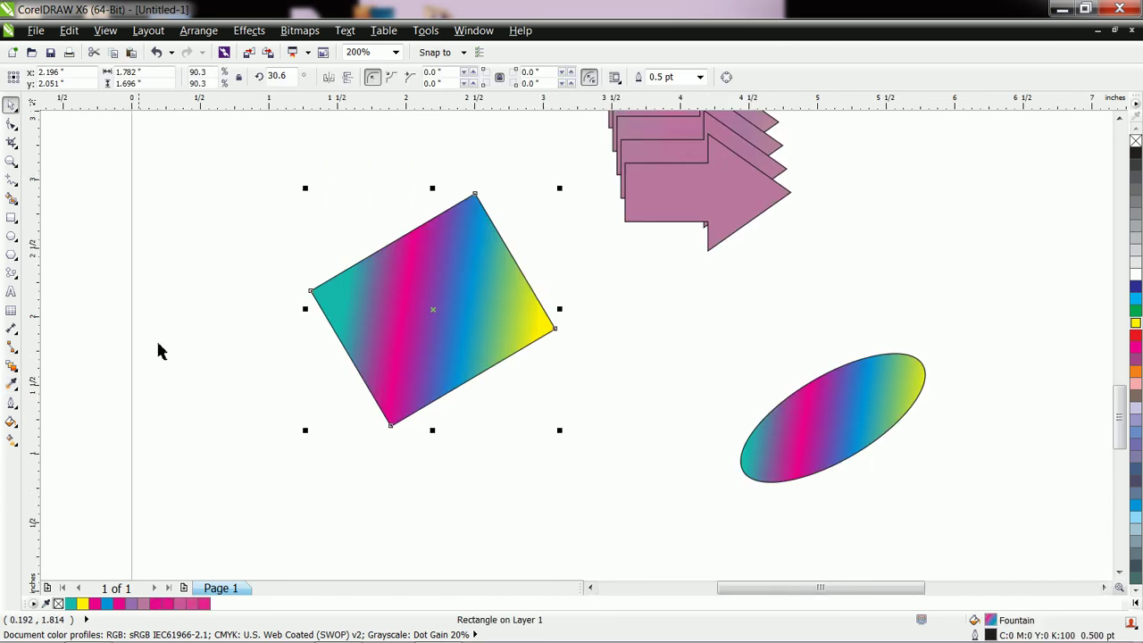
- Apply a Zipper distortion to the rotated gradient rectangle, with amplitude about 28 and frequency about 37
left_click(15, 369)
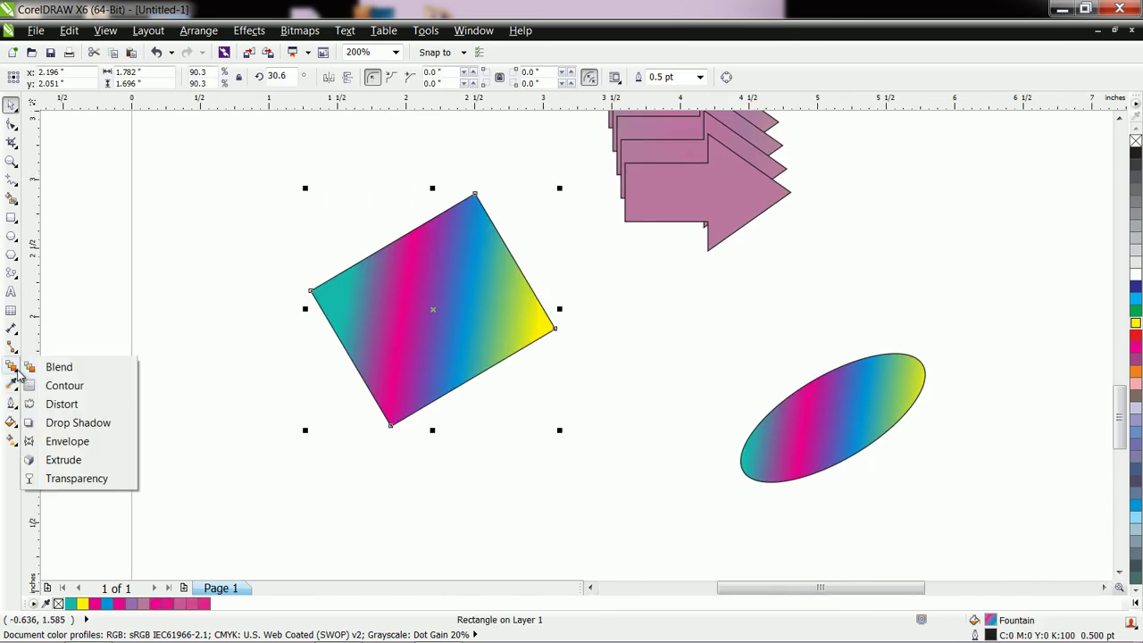
left_click(61, 405)
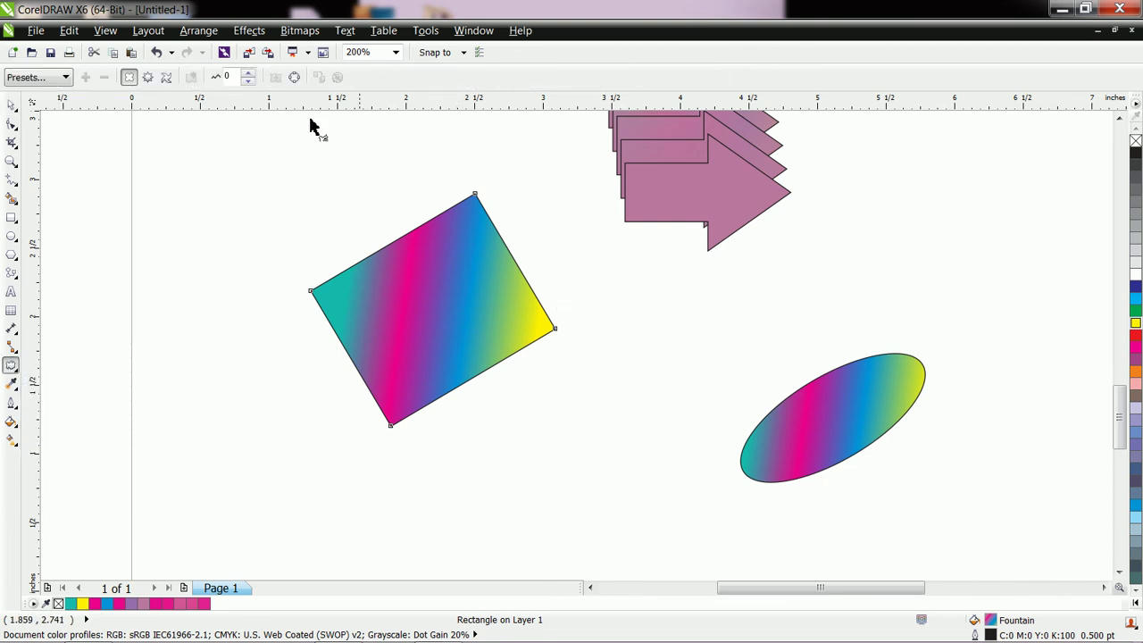
left_click(148, 77)
left_click_drag(431, 306, 528, 247)
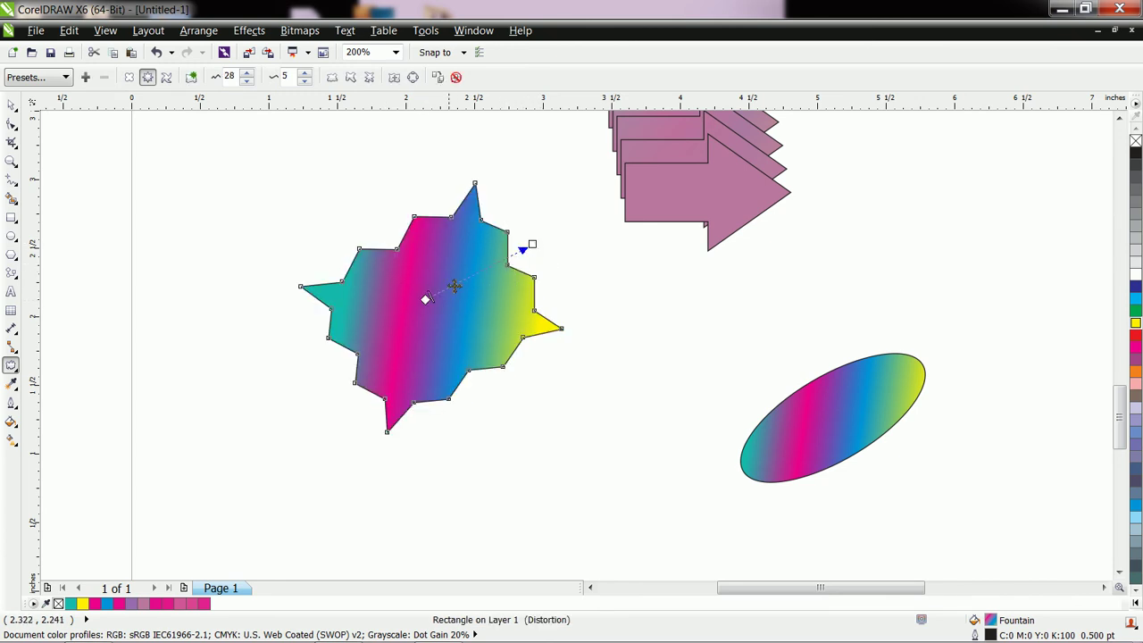
left_click_drag(458, 281, 464, 280)
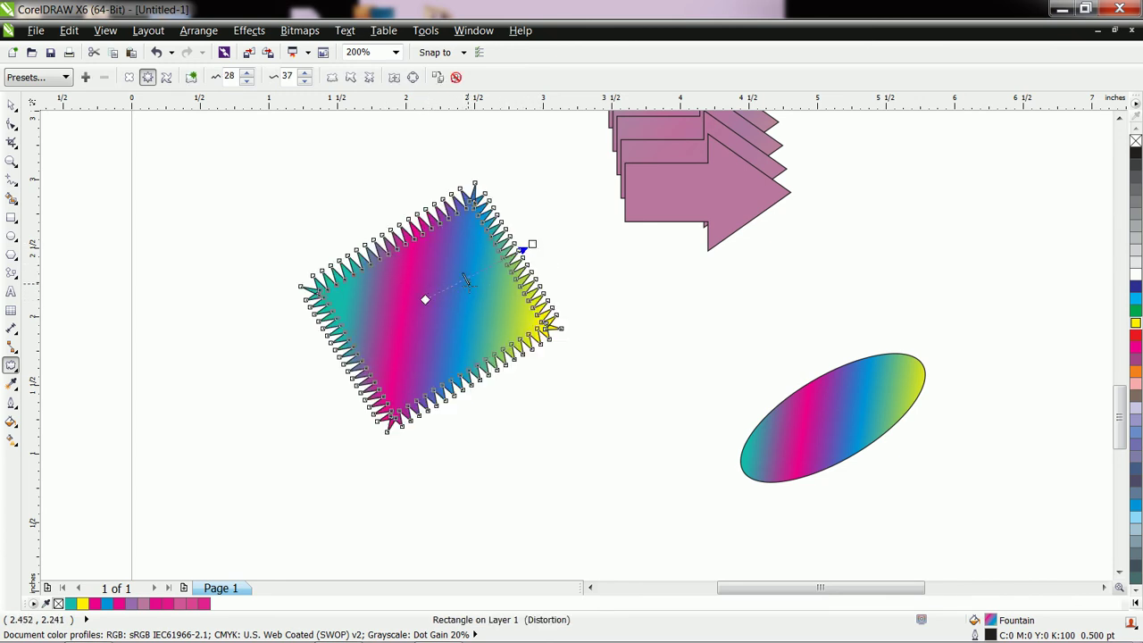
- Move the lowest arrow of the arrow blend down into the empty area between the distorted rectangle and the ellipse
left_click(12, 104)
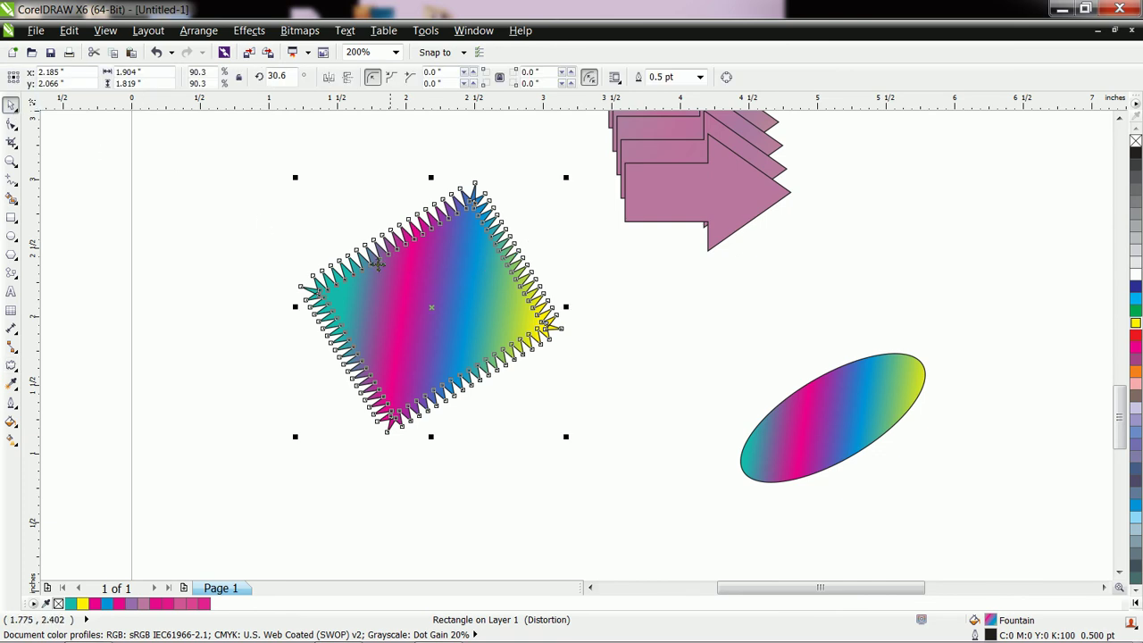
left_click(706, 302)
left_click_drag(703, 213, 692, 349)
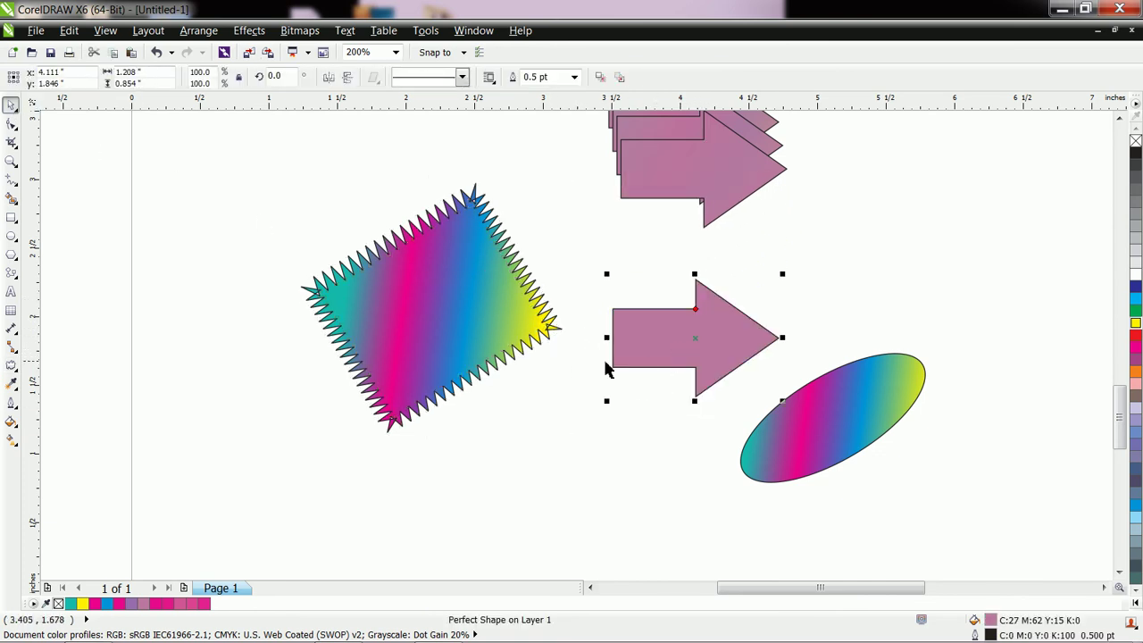
- Copy the zigzag rectangle's attributes to the detached arrow and the ellipse using the Attributes Eyedropper, with Distortion as the only sampled effect
left_click(440, 303)
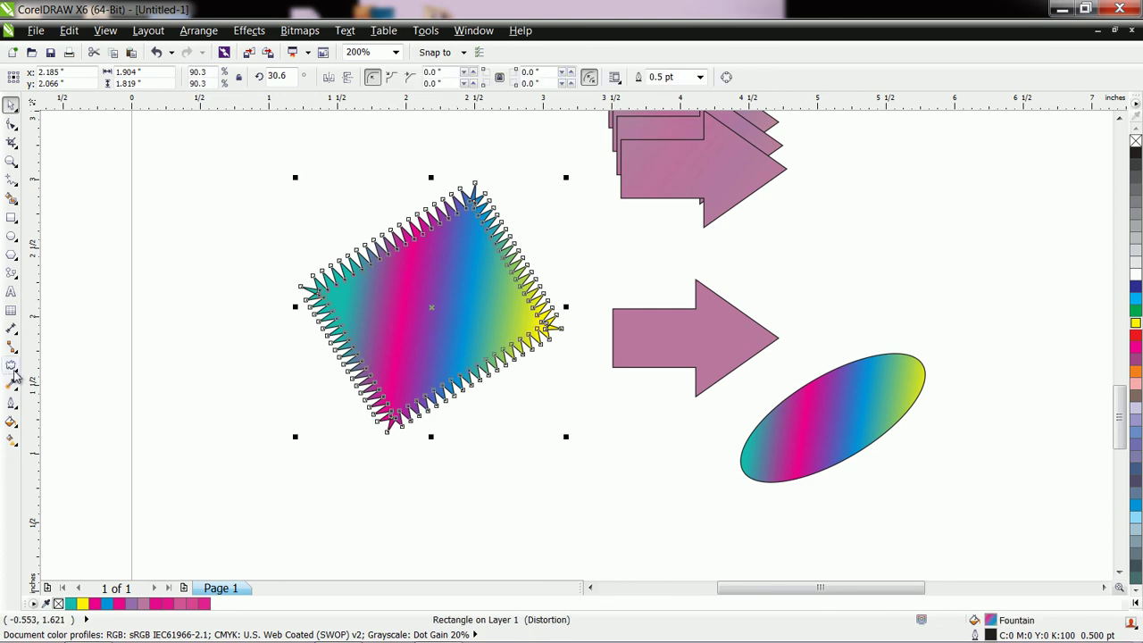
left_click(11, 367)
left_click(11, 384)
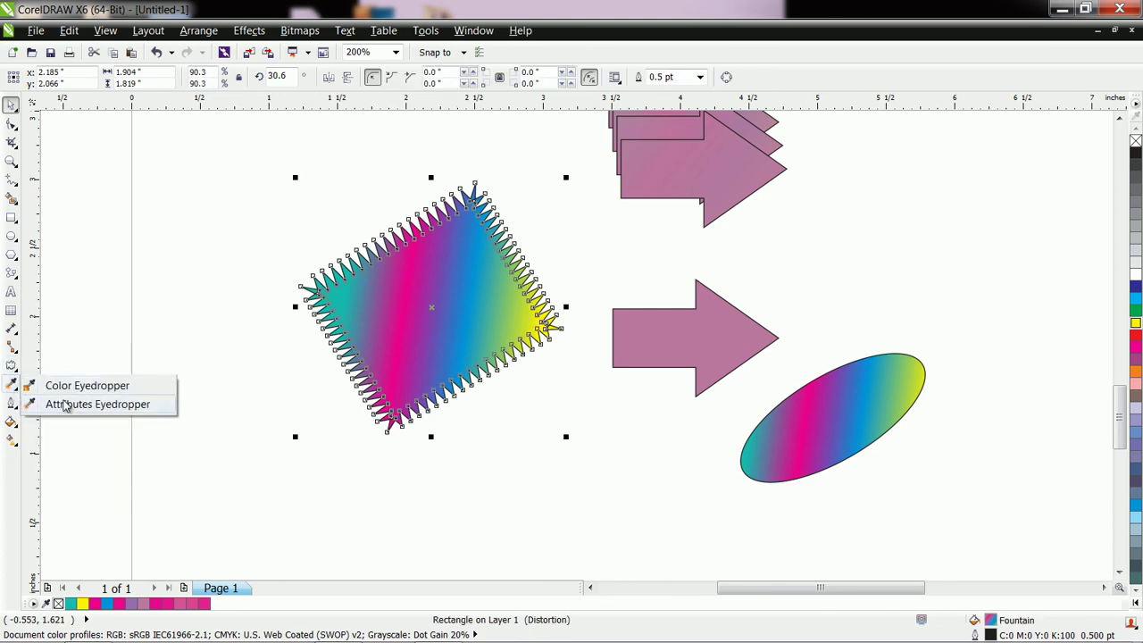
left_click(72, 404)
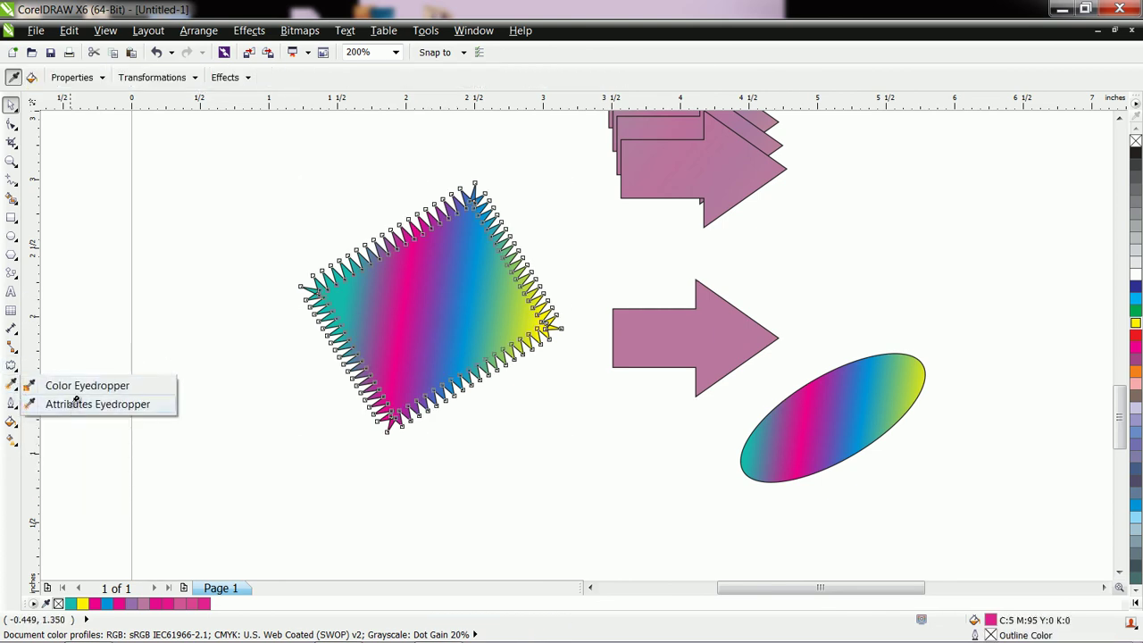
left_click(246, 79)
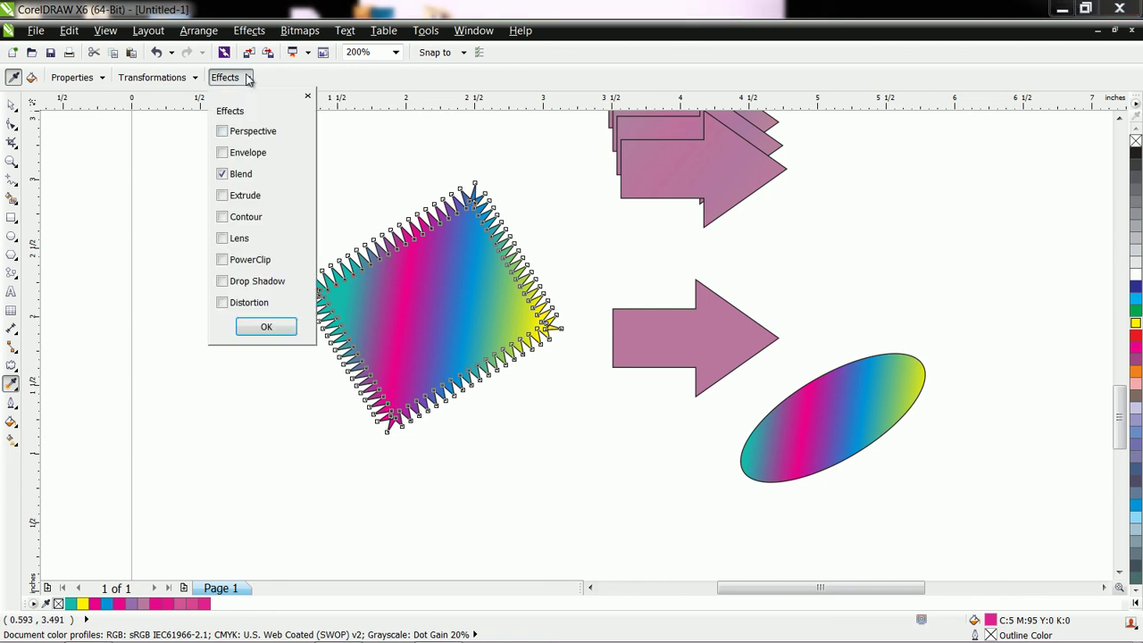
left_click(222, 176)
left_click(222, 304)
left_click(272, 328)
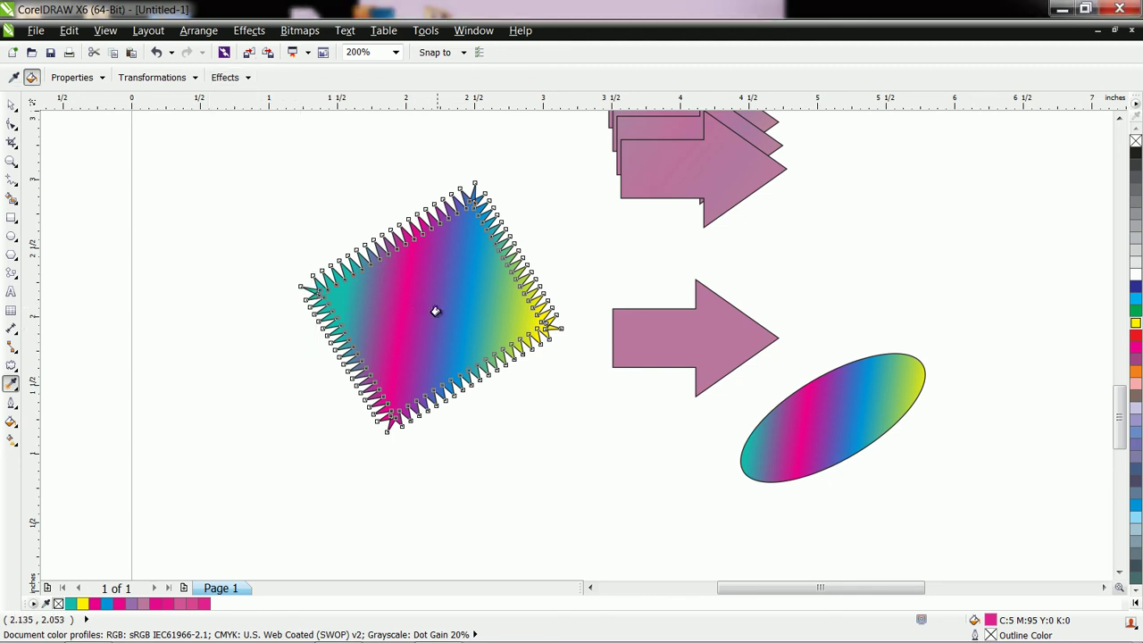
left_click_drag(651, 334, 655, 335)
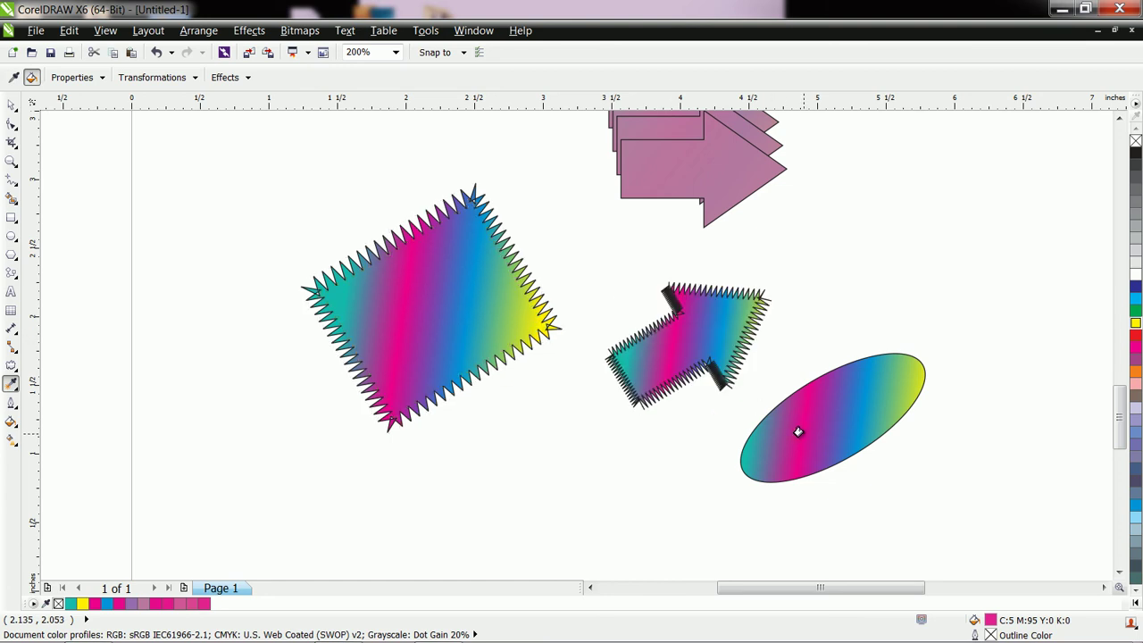
left_click_drag(797, 432, 798, 431)
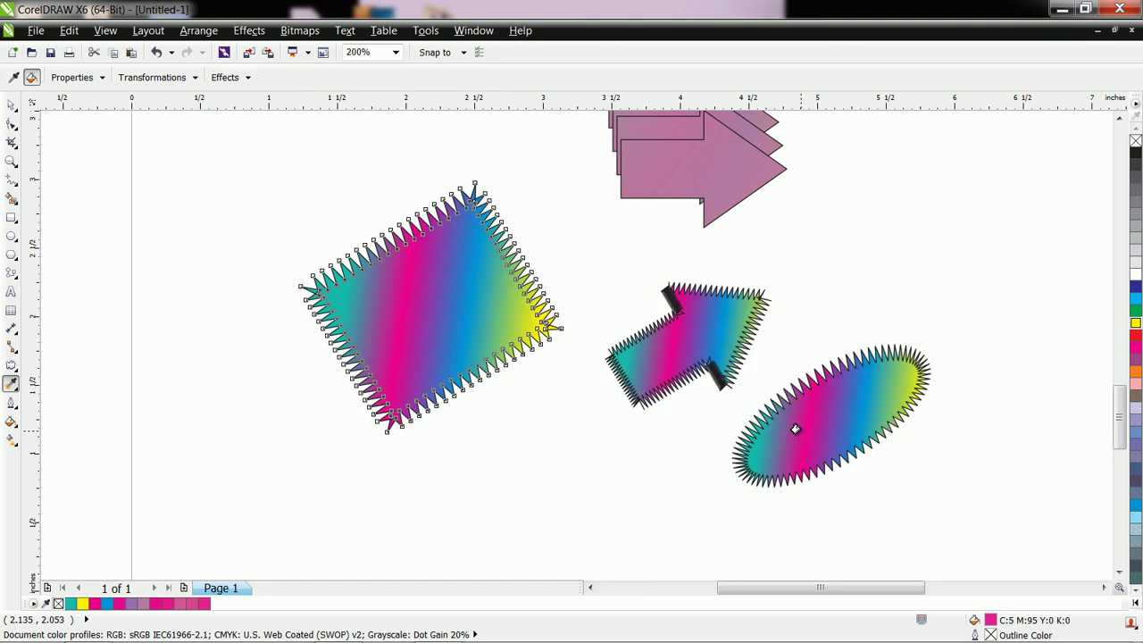
- Review the transformations, effects and object properties that the Attributes Eyedropper can sample
left_click(194, 79)
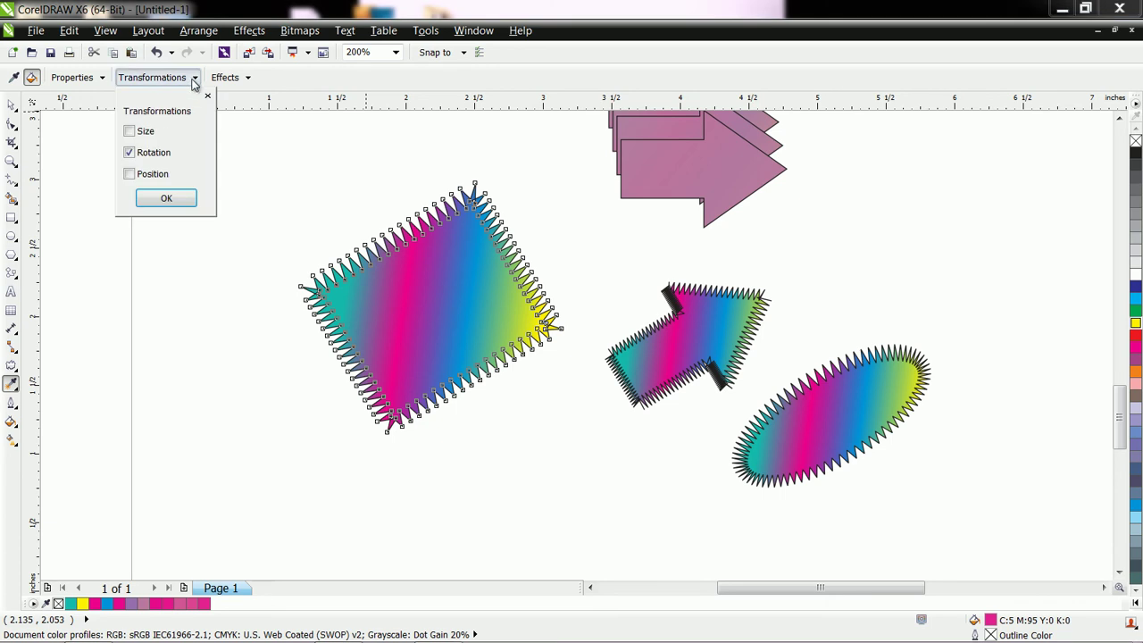
left_click(234, 80)
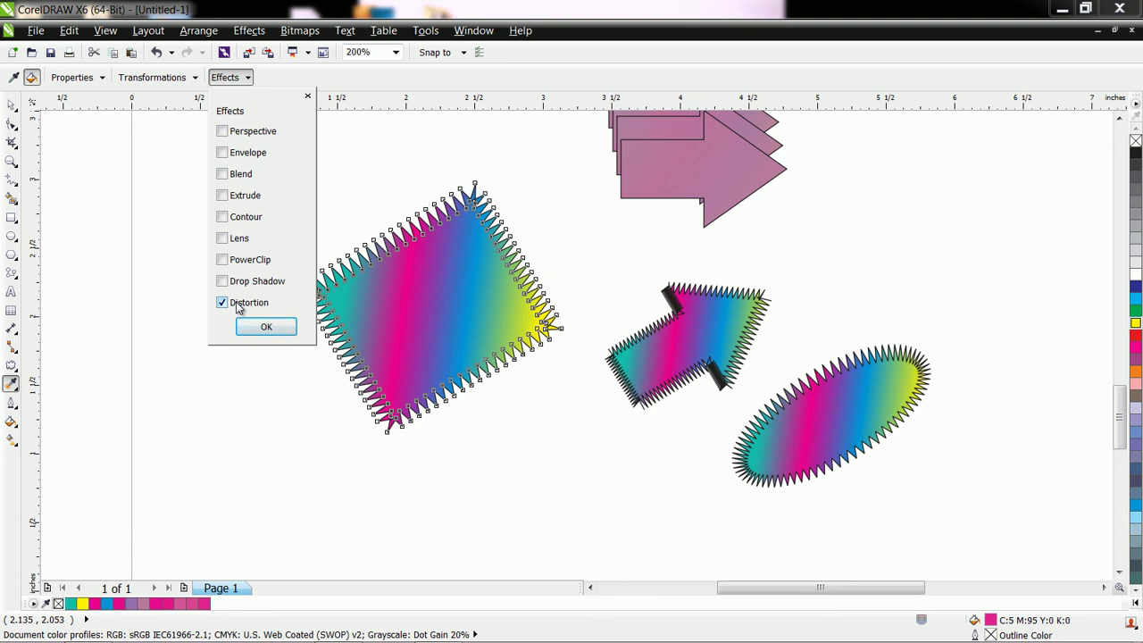
left_click(100, 77)
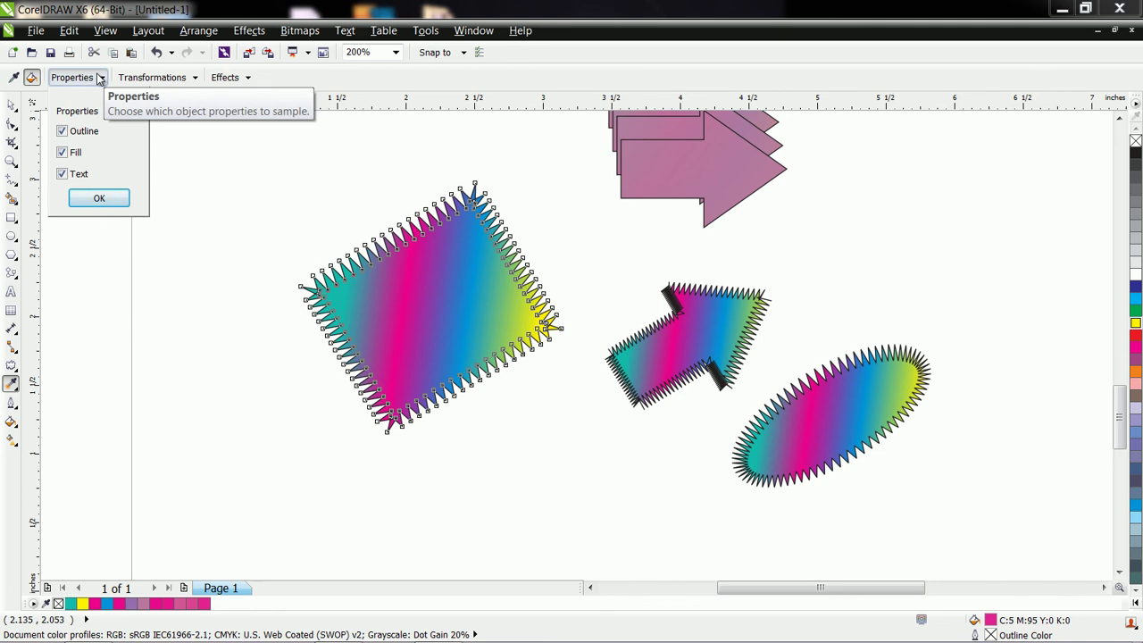
left_click(63, 132)
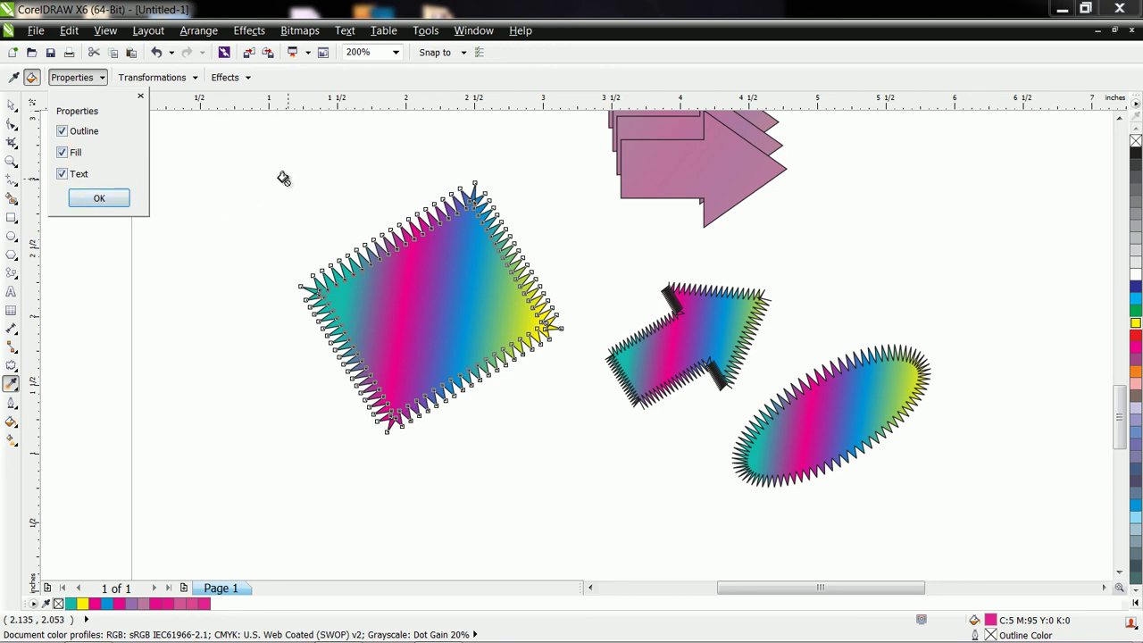
left_click(15, 392)
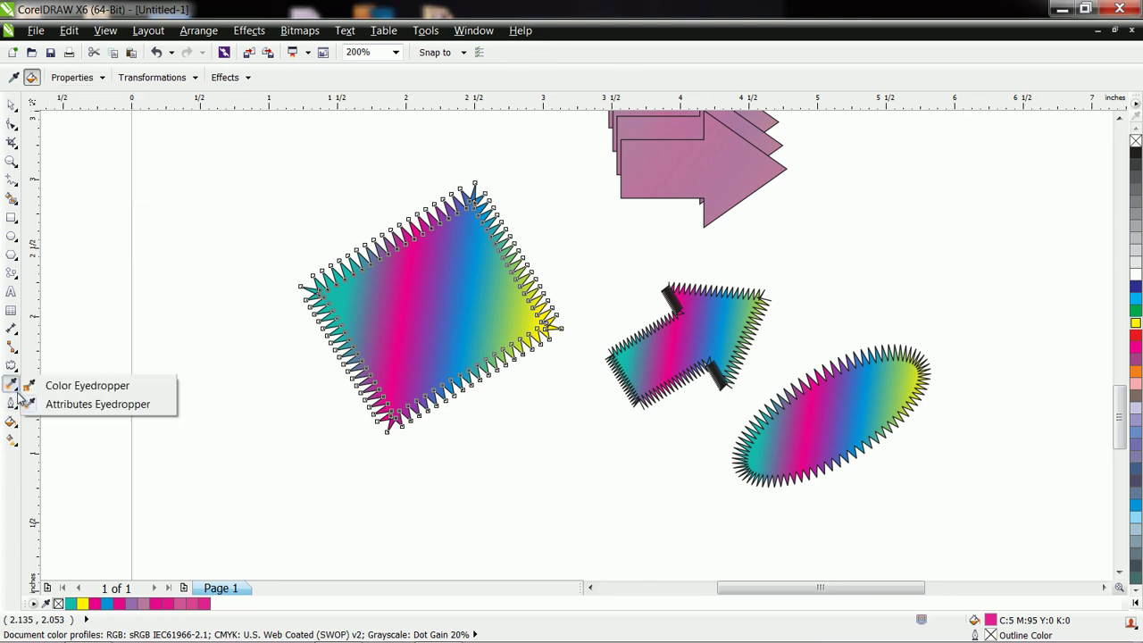
left_click(19, 399)
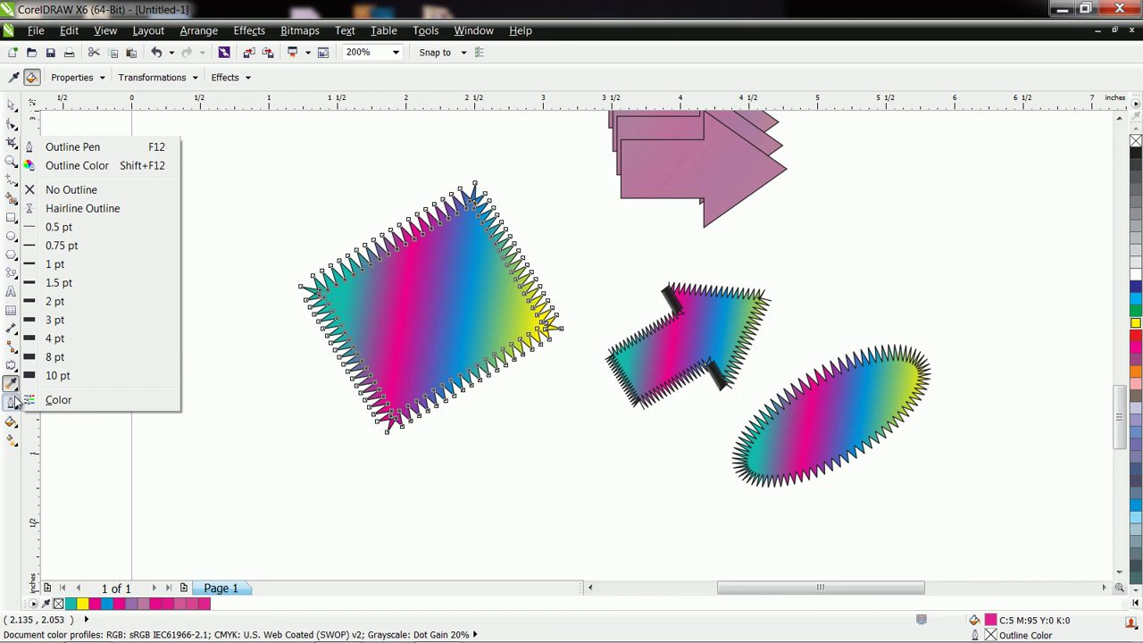
left_click(16, 386)
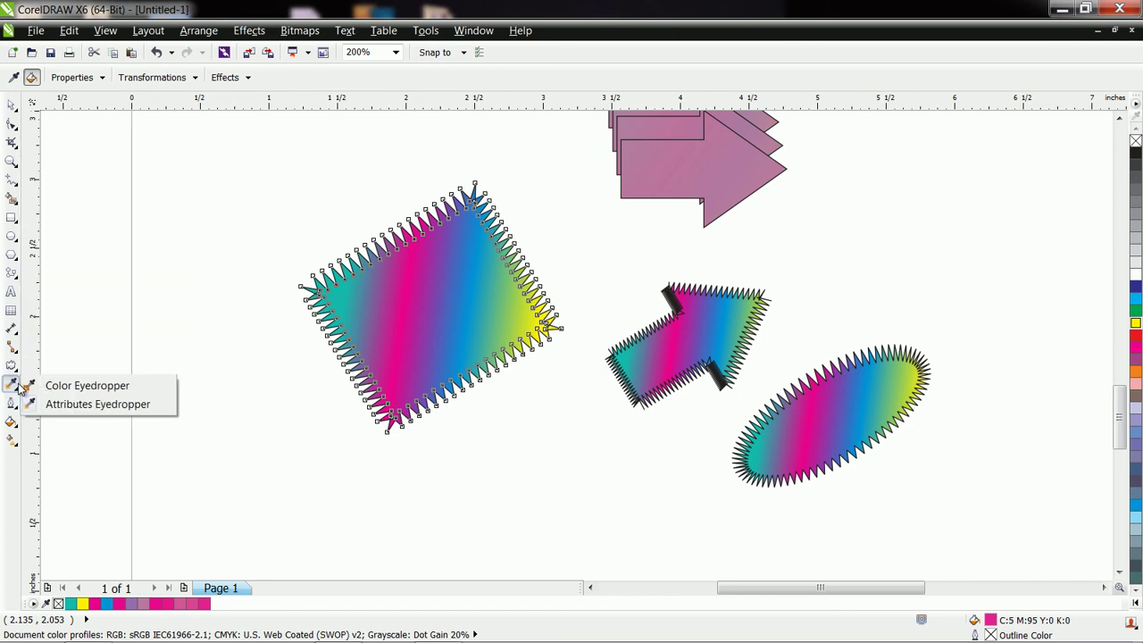
left_click(12, 348)
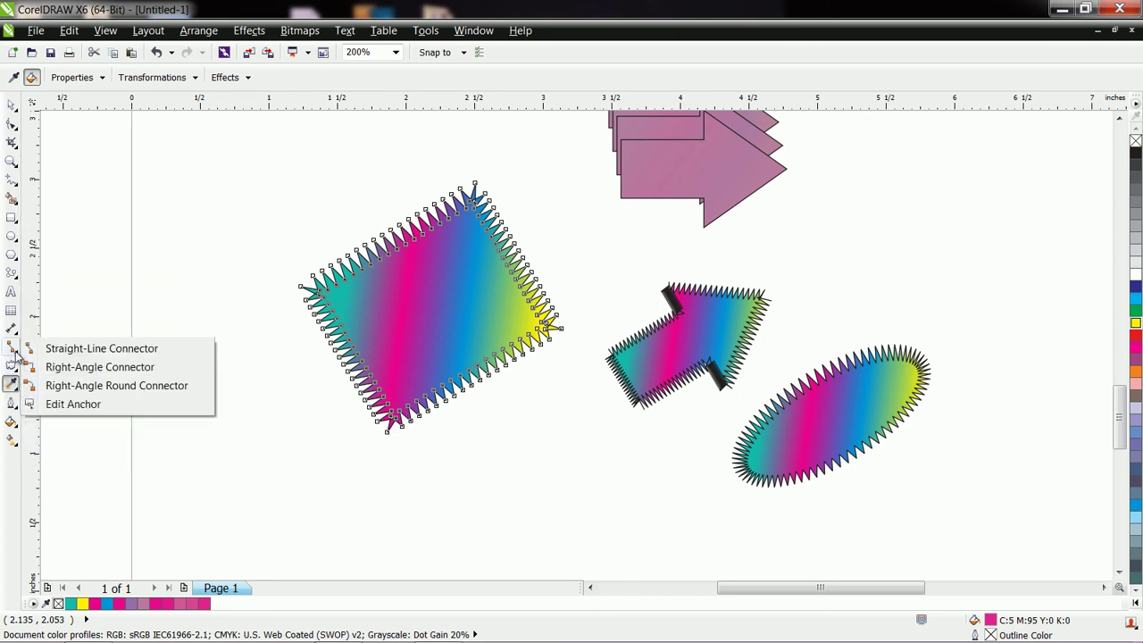